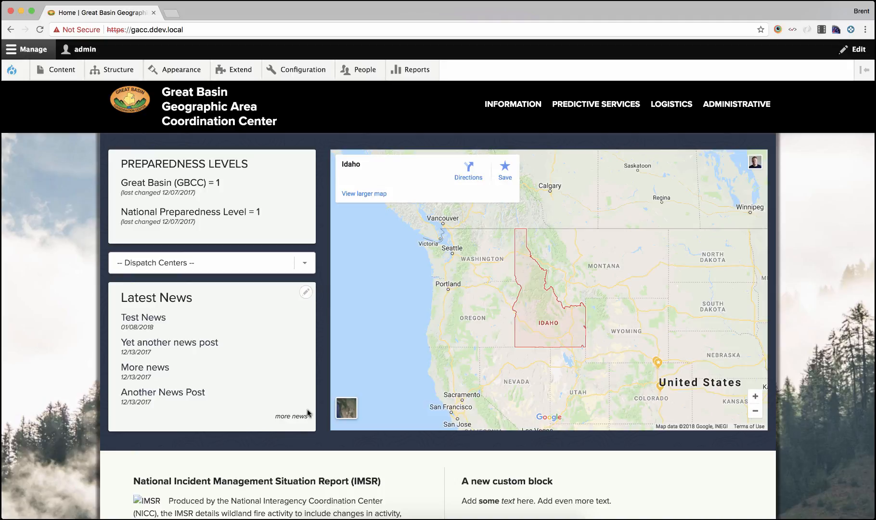
Open the Webforms administration page from the site structure menu
click(65, 186)
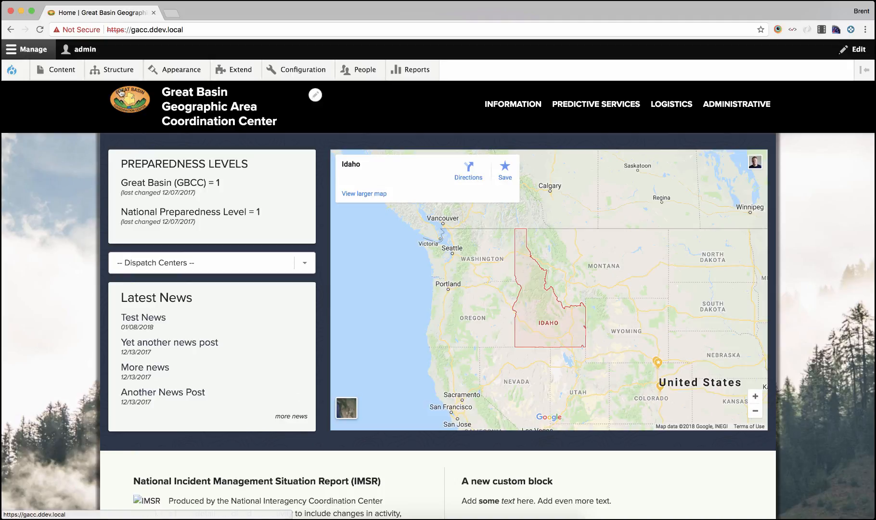
mouse_move(120, 77)
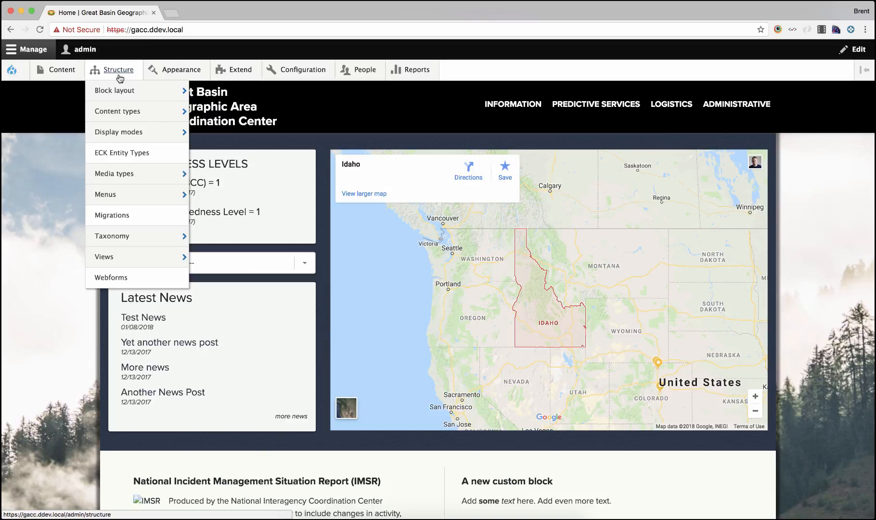
mouse_move(71, 71)
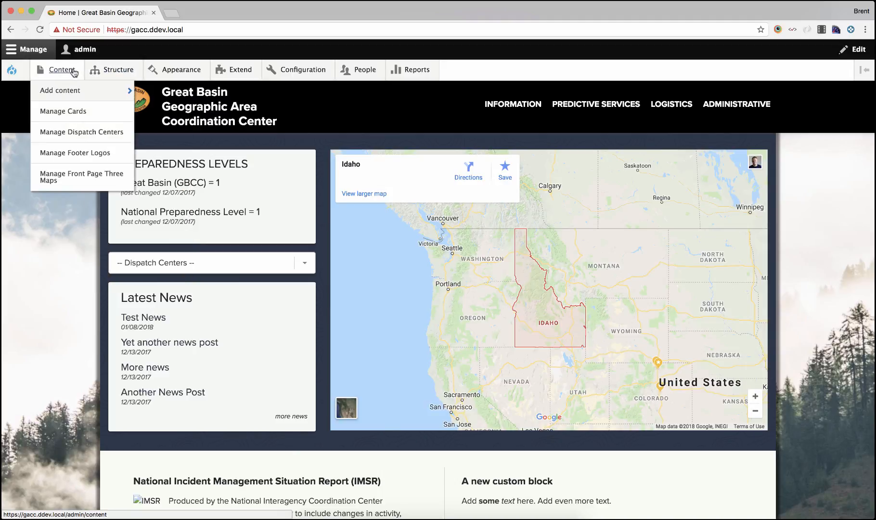
mouse_move(80, 89)
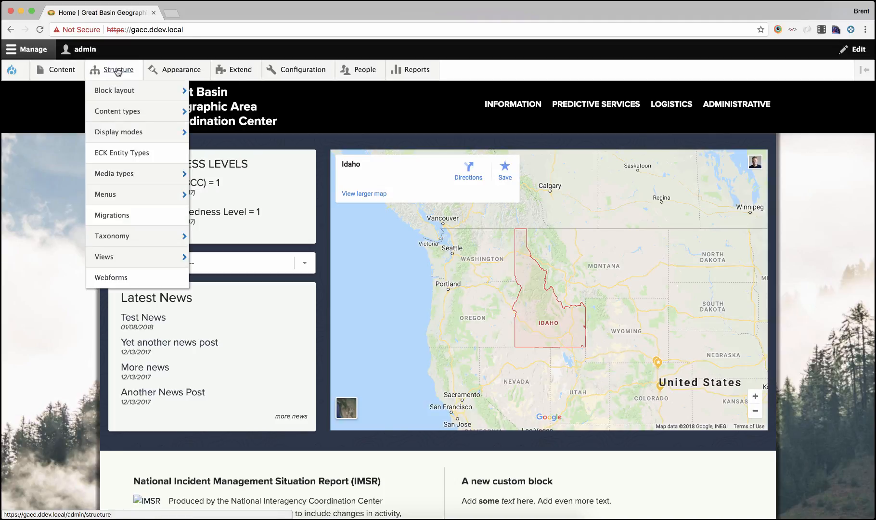
click(111, 278)
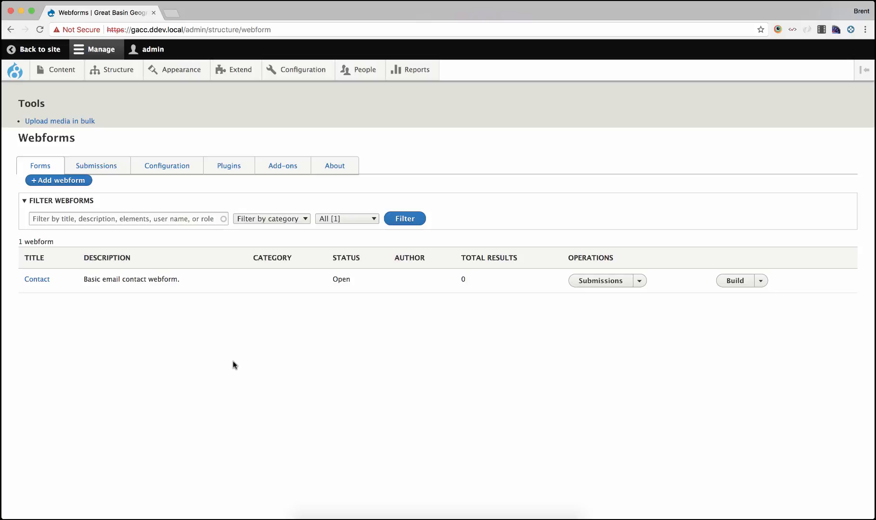
Create a new webform titled "Contact Us" with the administrative description "The new webform." and no category
click(80, 185)
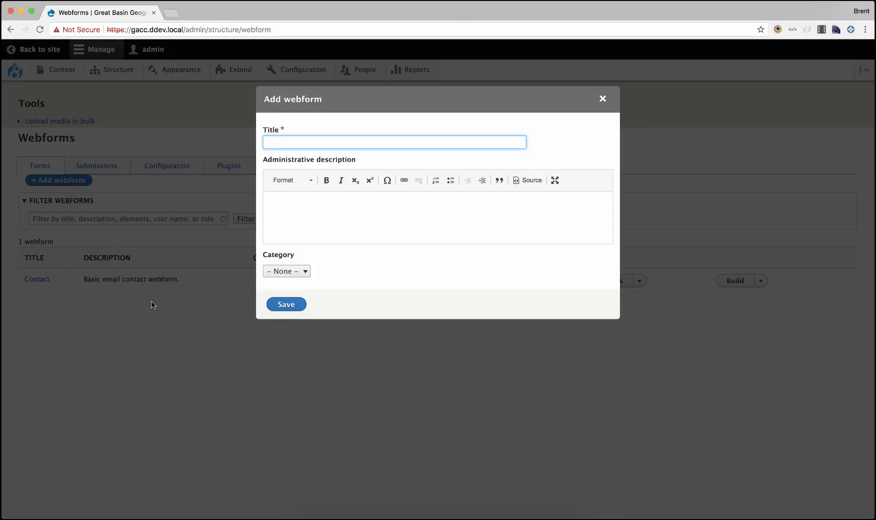
text(Contact Us)
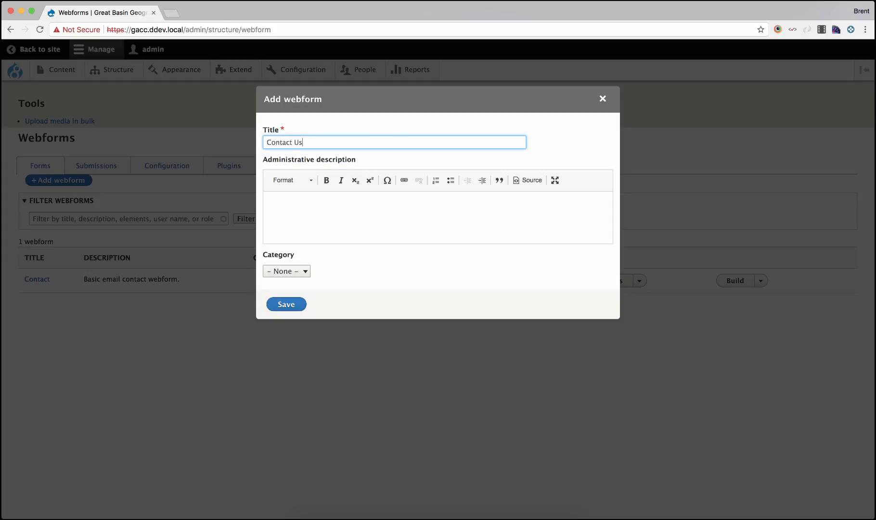
click(314, 216)
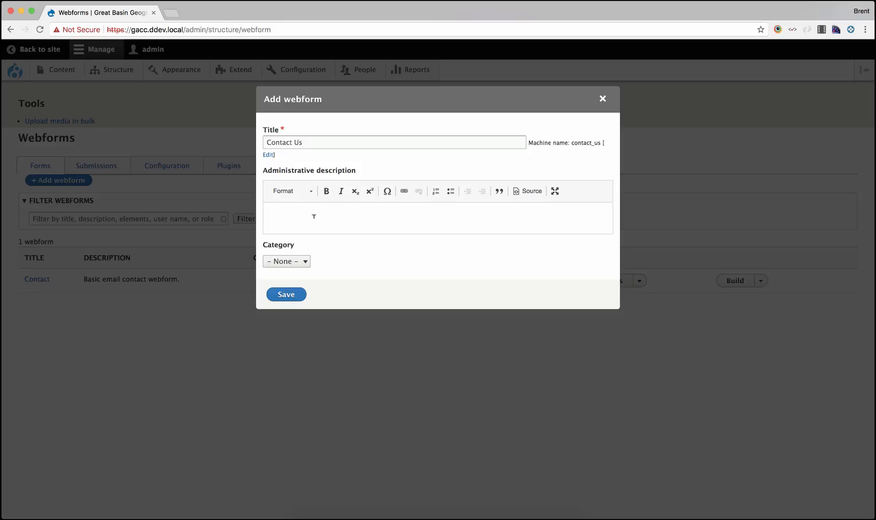
text(The new webform.)
click(294, 263)
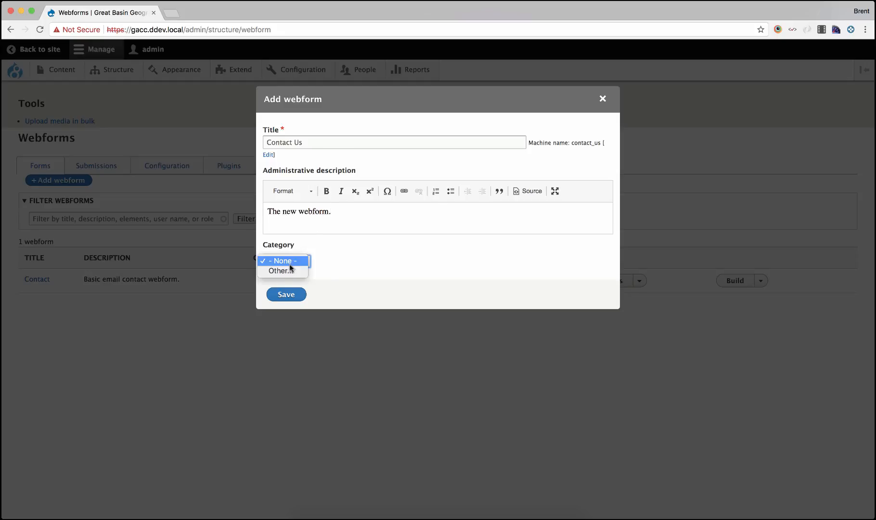
click(355, 264)
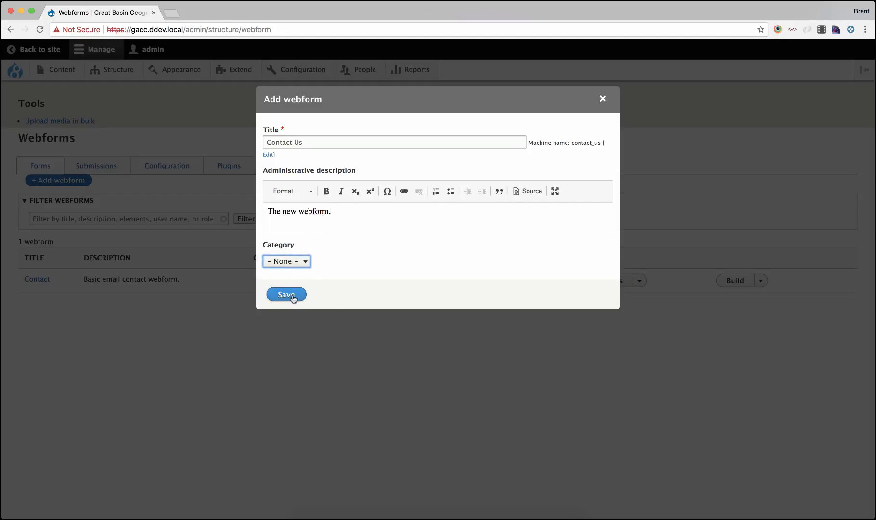
click(352, 140)
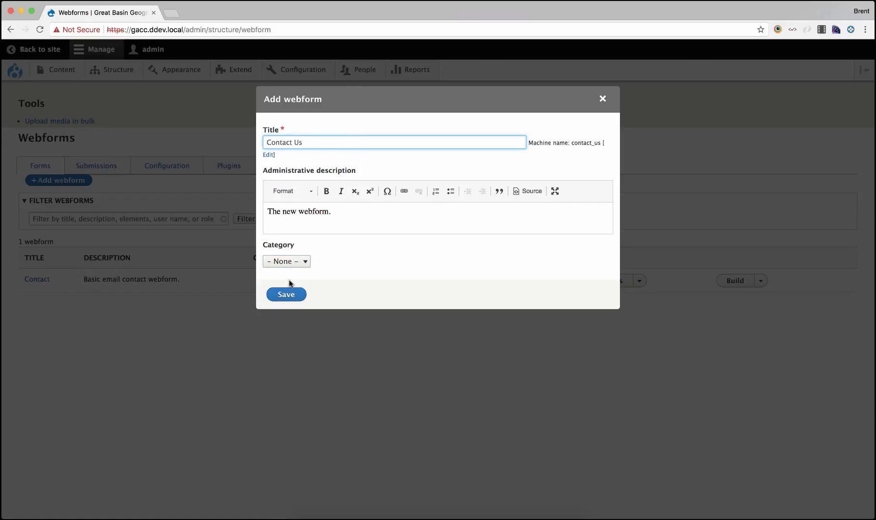
click(288, 293)
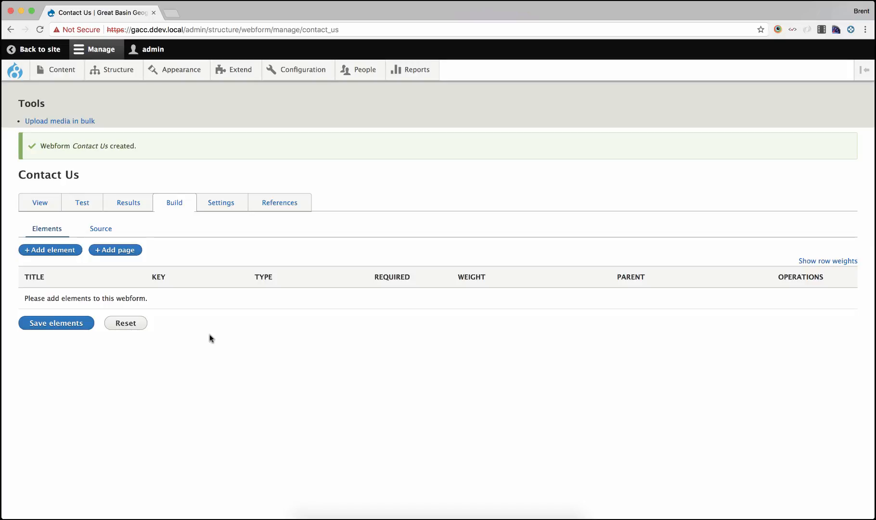
Add a Text field element to the webform, titled "Name"
click(61, 250)
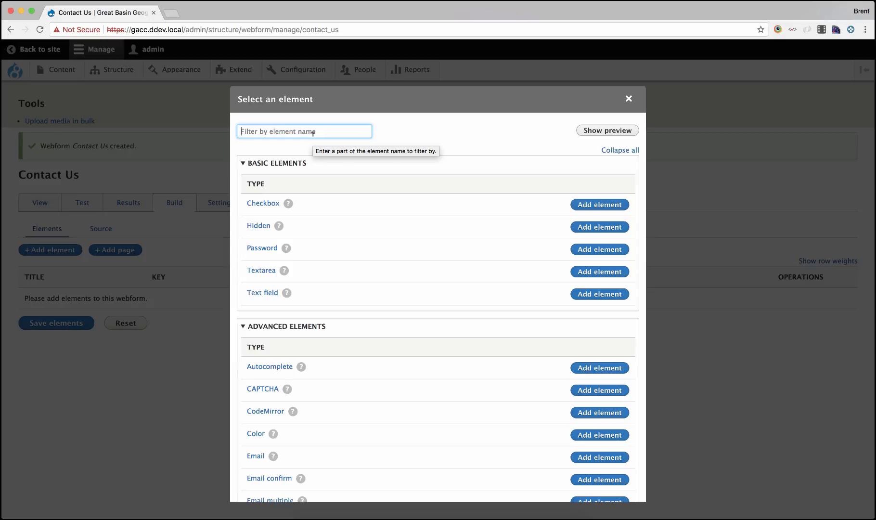
text(text)
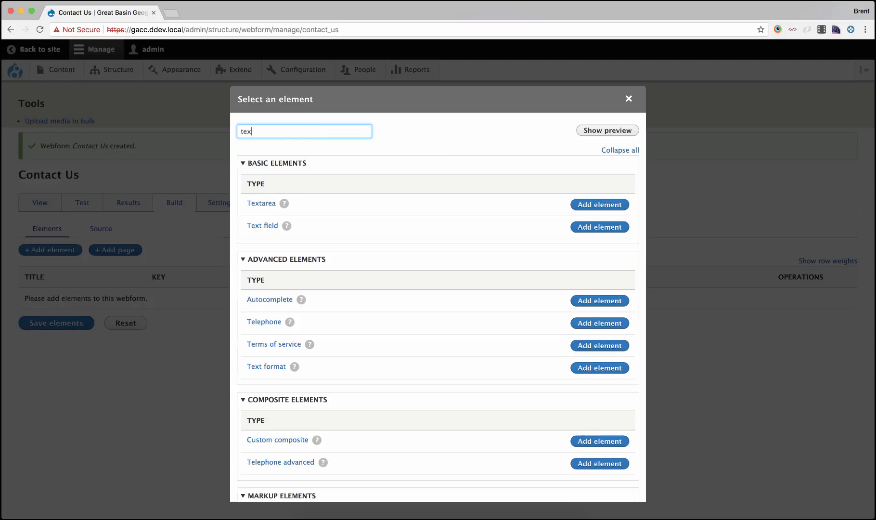
click(619, 231)
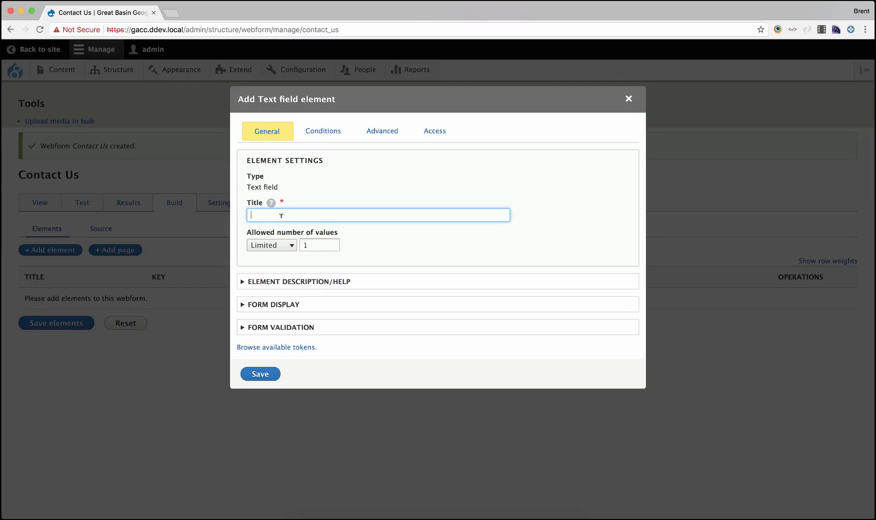
text(Name)
Examine the element description/help and form display options for the Name field
click(336, 281)
scroll(297, 339, down, 5)
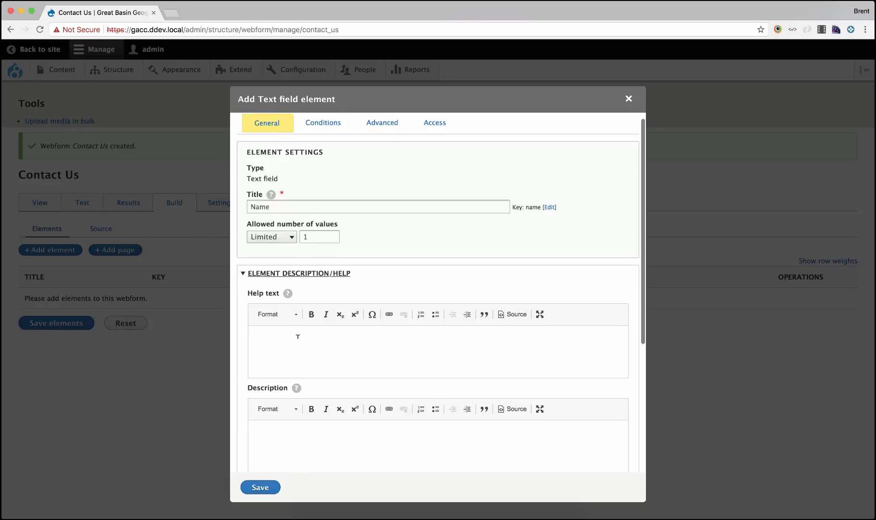
scroll(298, 337, down, 3)
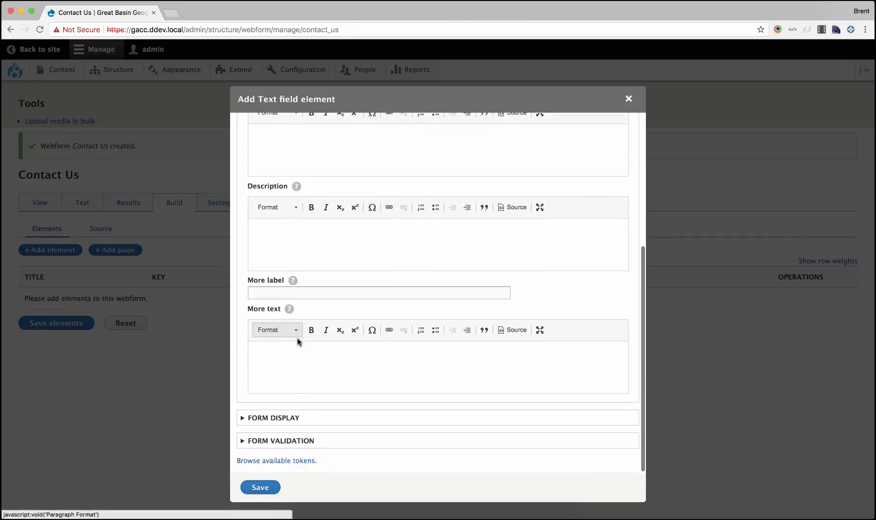
click(291, 418)
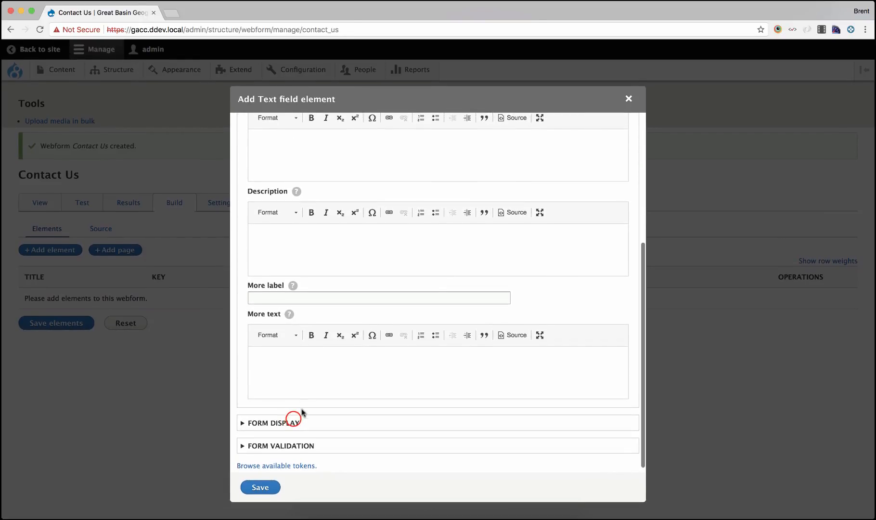
scroll(327, 361, down, 5)
scroll(327, 361, up, 12)
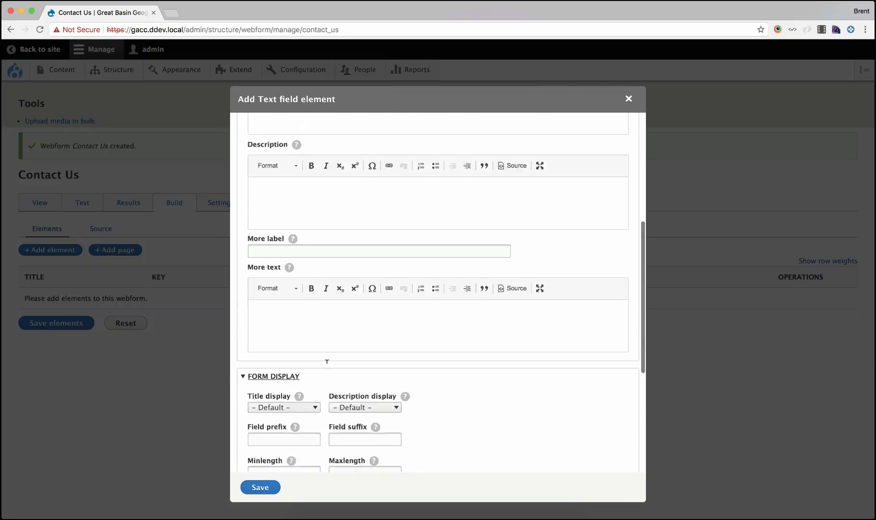
click(299, 283)
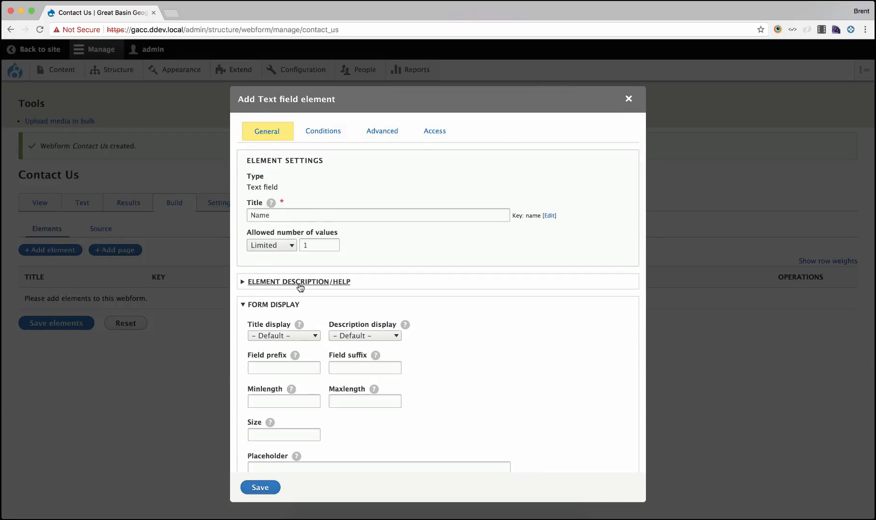
scroll(299, 287, down, 3)
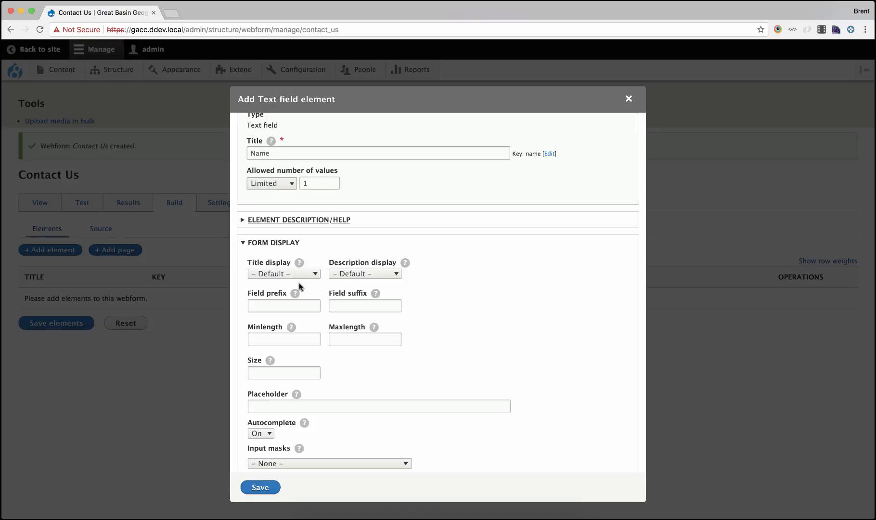
scroll(292, 259, down, 3)
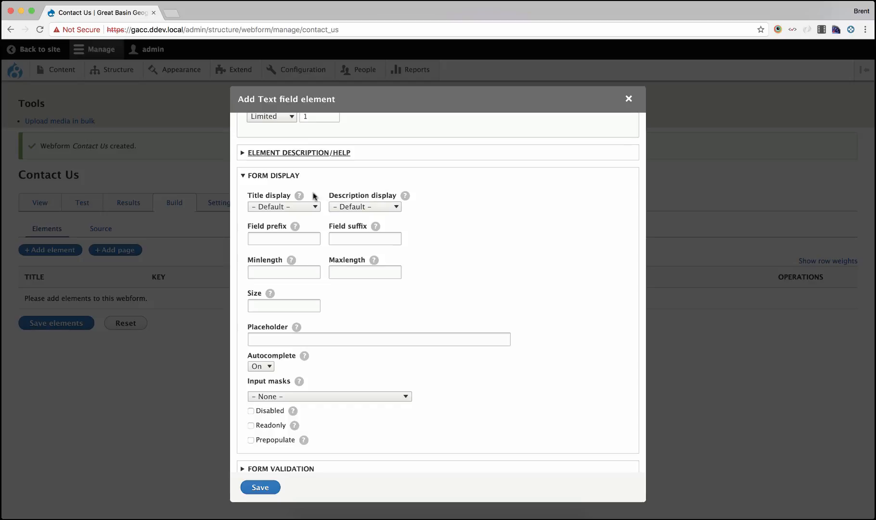
click(289, 180)
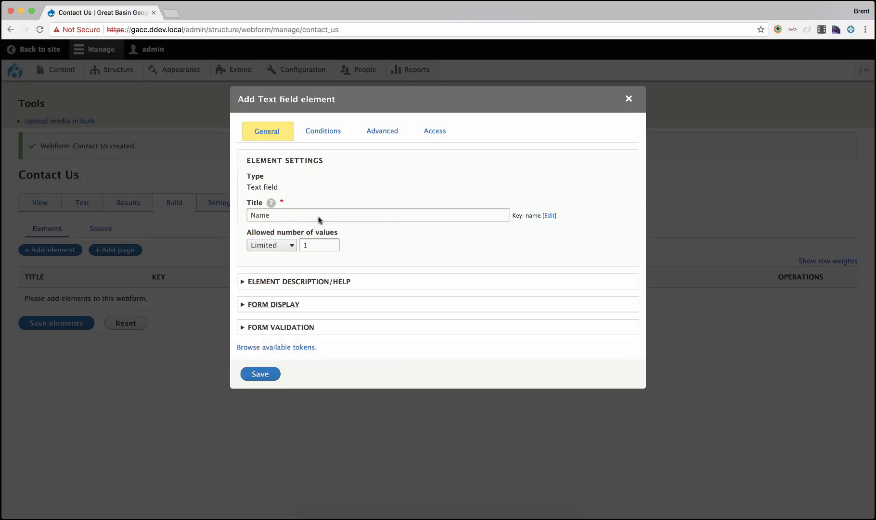
Mark the Name field as required in its form validation settings and save the element
click(289, 327)
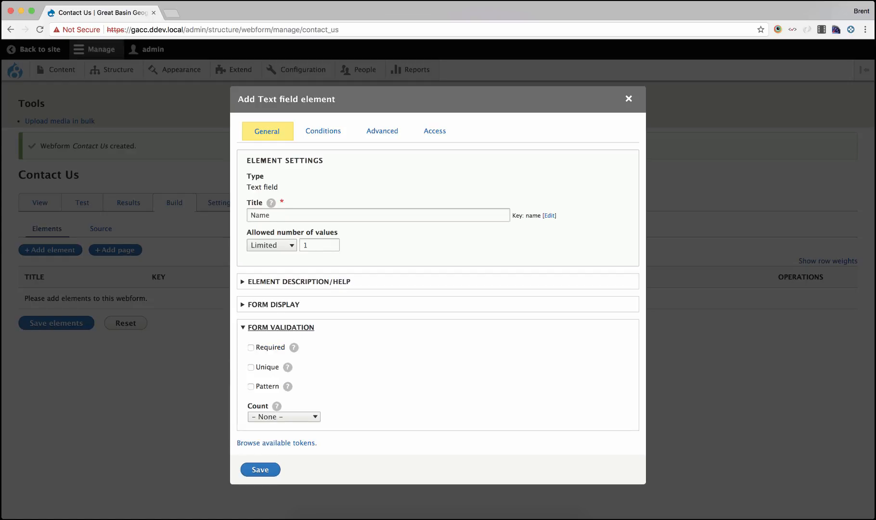
click(272, 347)
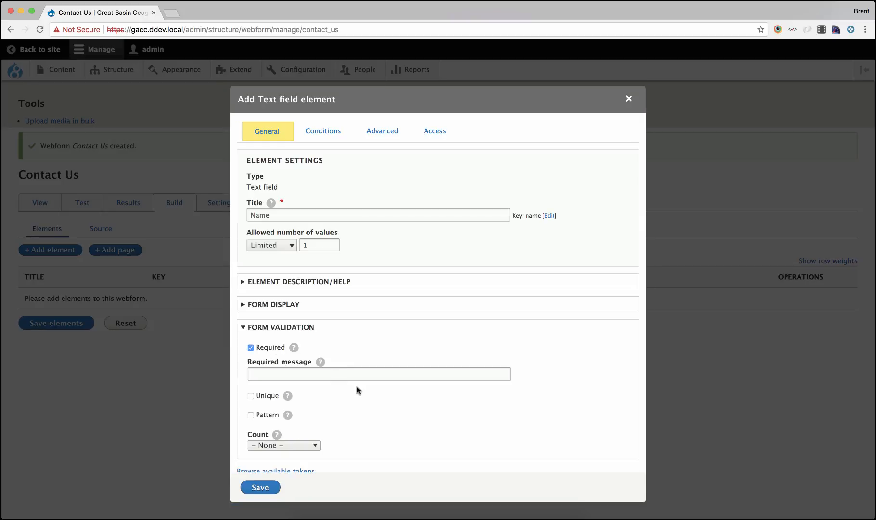
scroll(358, 391, down, 1)
click(328, 364)
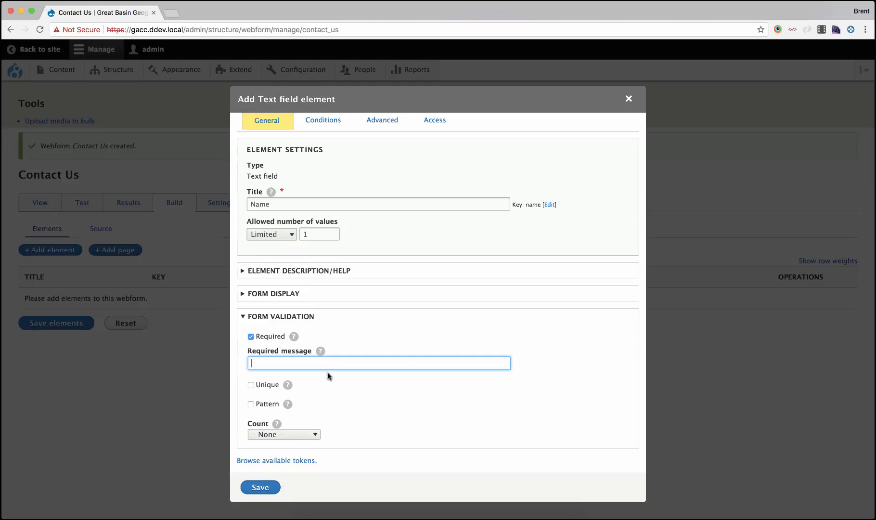
click(278, 490)
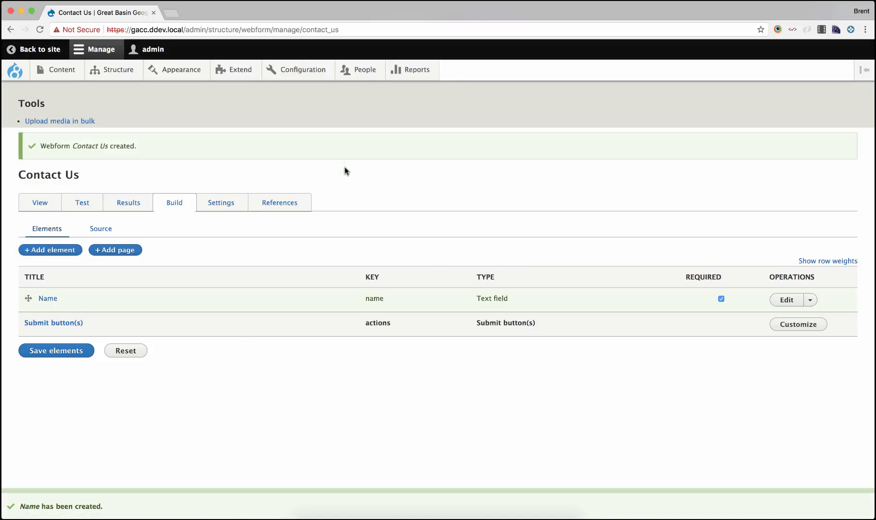
Search the element list for email and compare the help descriptions of the email element types
click(65, 251)
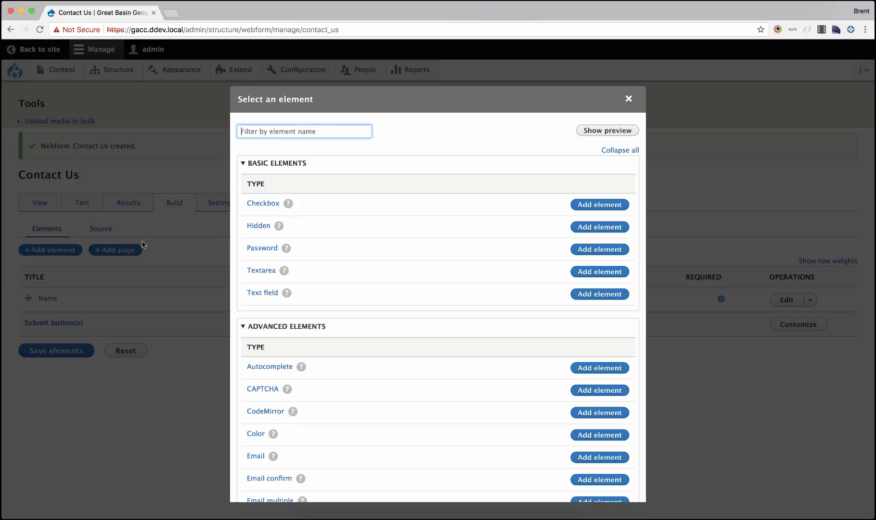
scroll(341, 176, down, 2)
scroll(340, 173, down, 5)
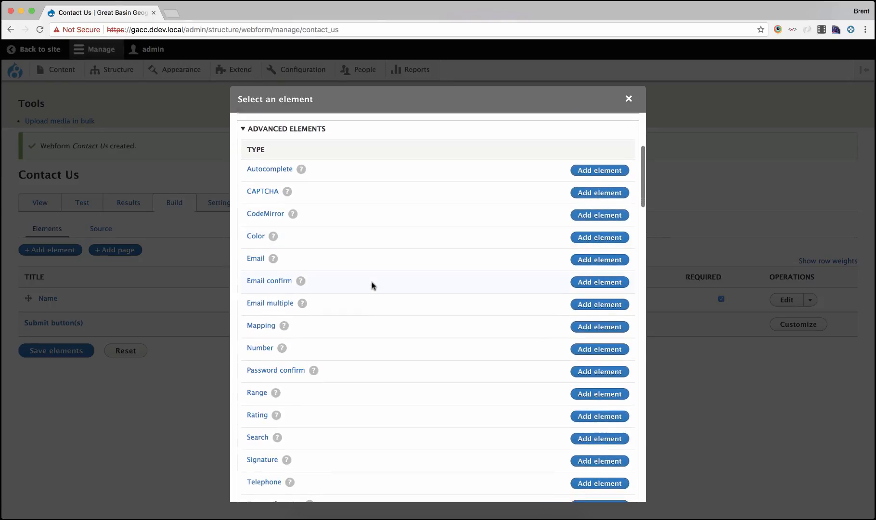
scroll(371, 281, up, 6)
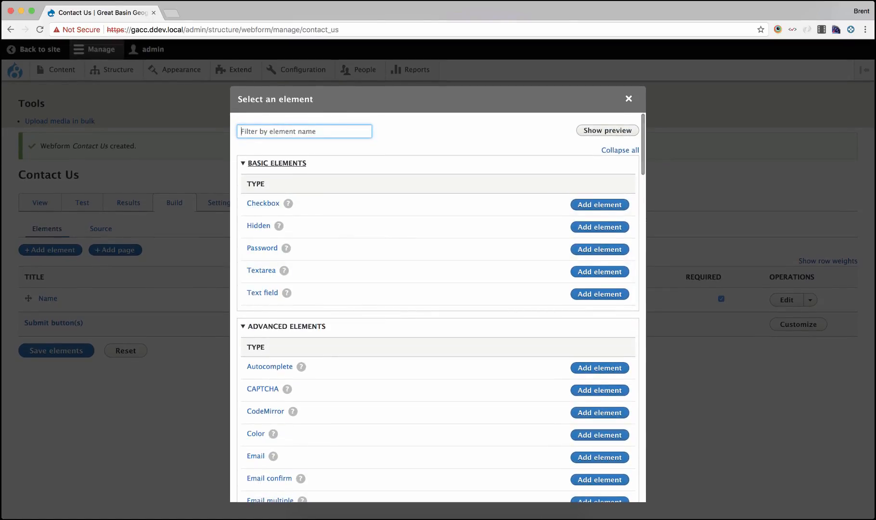
text(email)
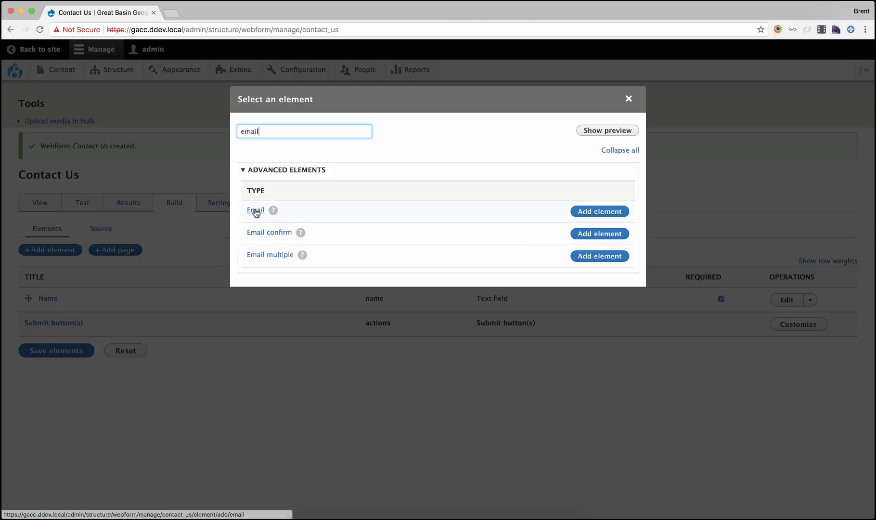
mouse_move(274, 212)
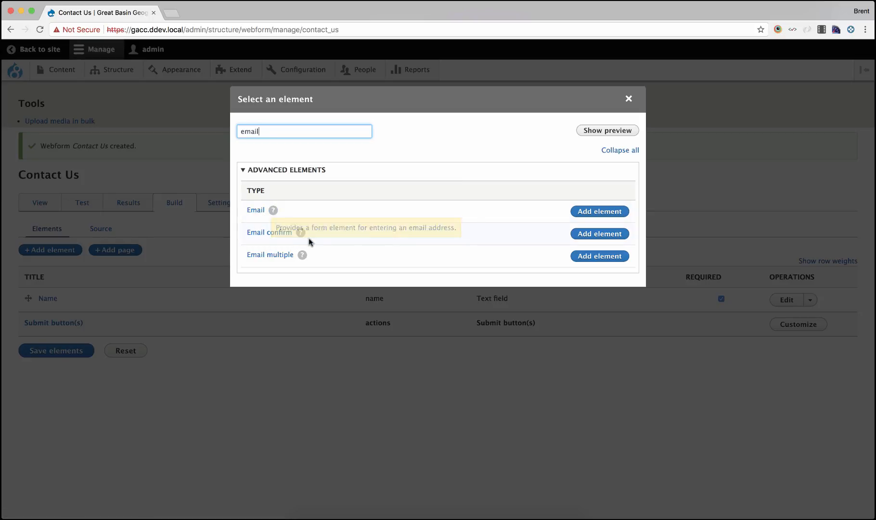
mouse_move(301, 232)
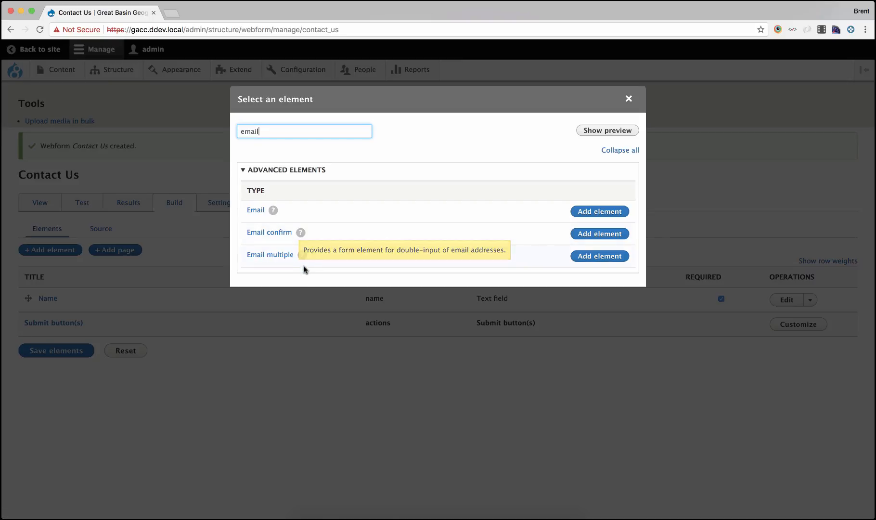
mouse_move(300, 256)
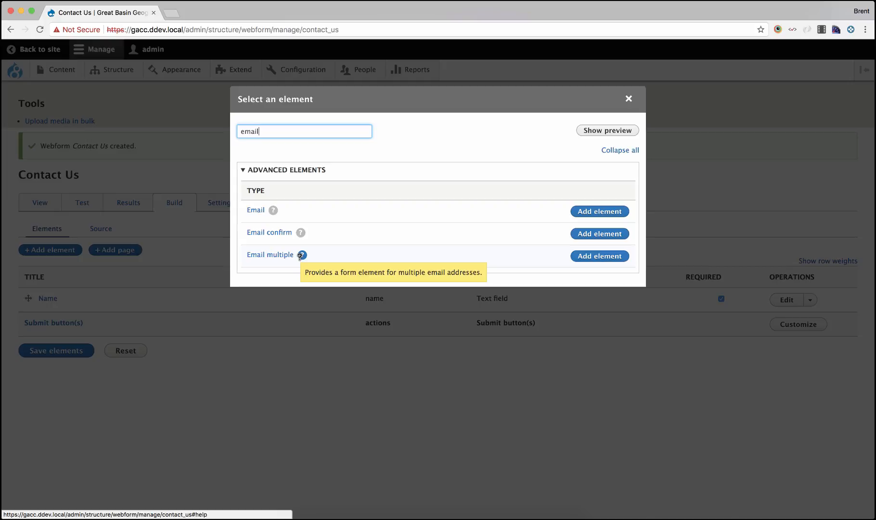
Add an Email element titled "Email", mark it required, and save the webform elements
click(616, 213)
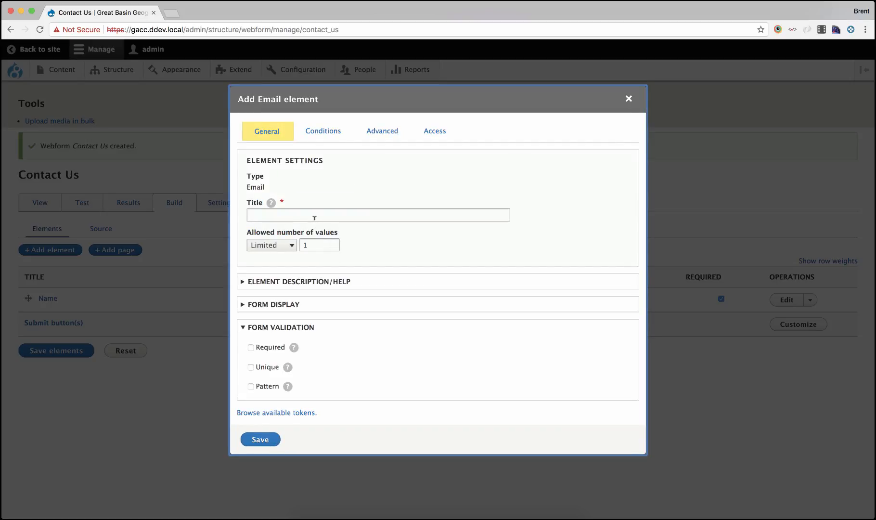
click(315, 217)
text(Email)
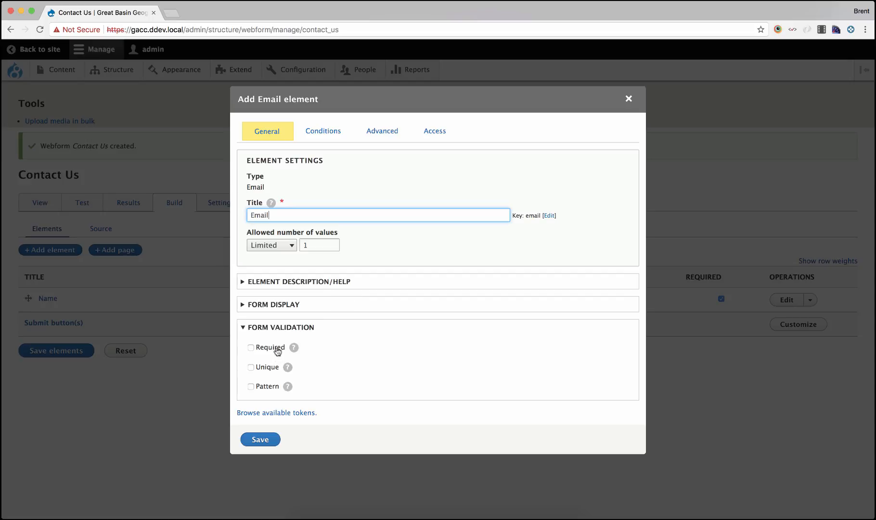
click(277, 350)
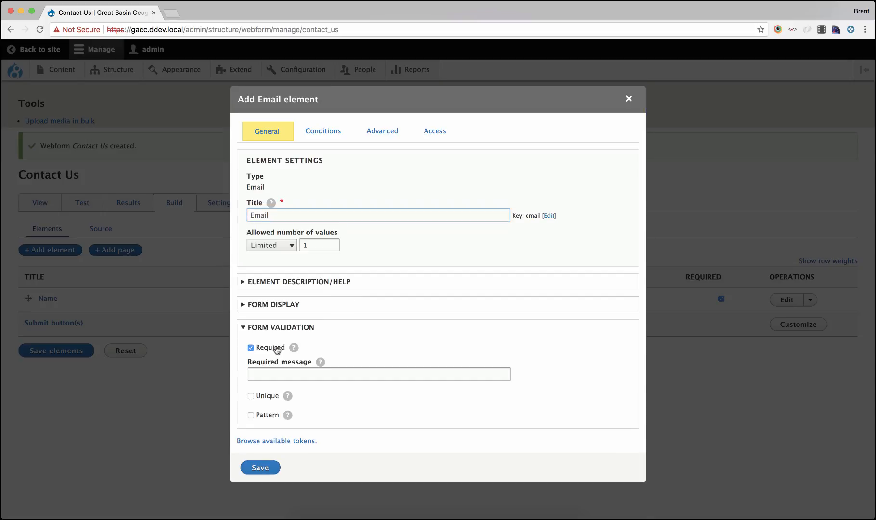
click(260, 467)
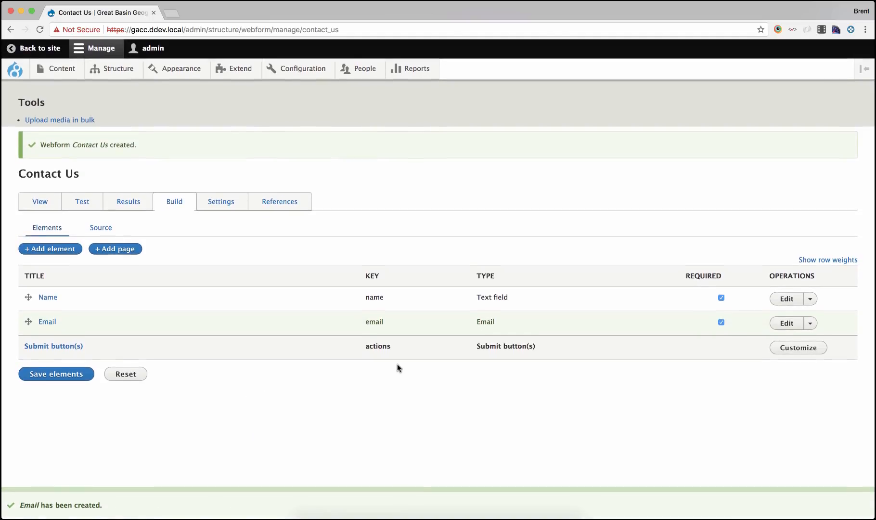
click(72, 376)
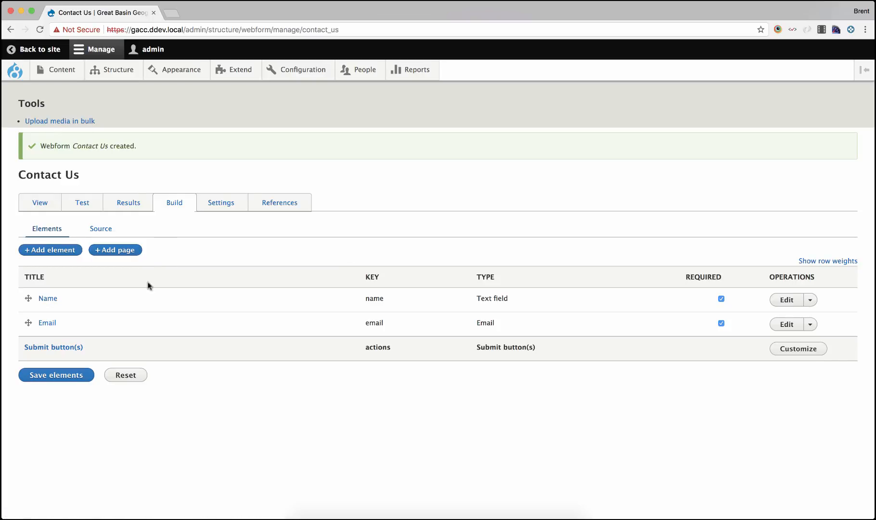
Add a Textarea element titled "Message", mark it required, and save the webform elements
click(64, 250)
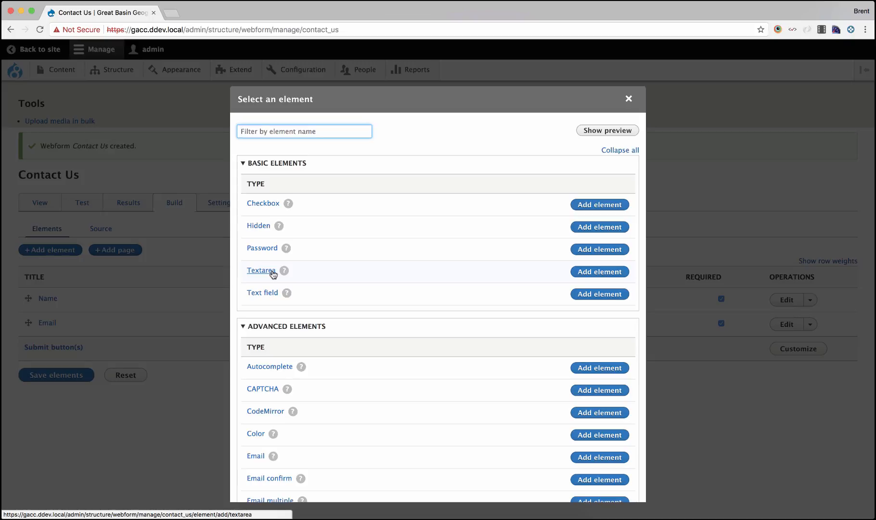
click(595, 275)
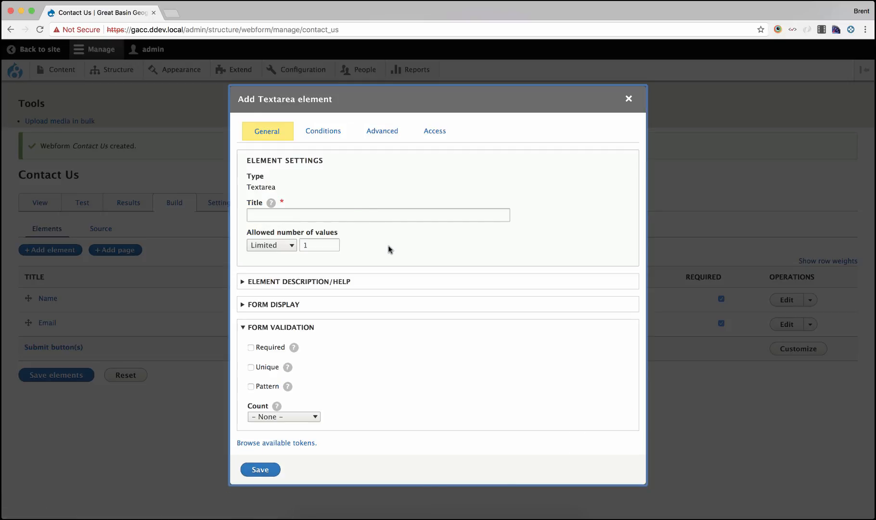
click(350, 214)
text(Mes)
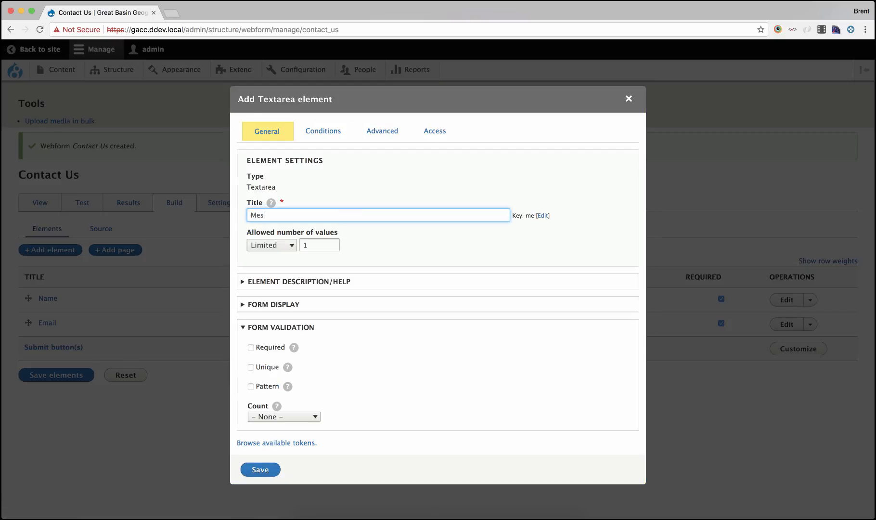
text(sage)
click(279, 347)
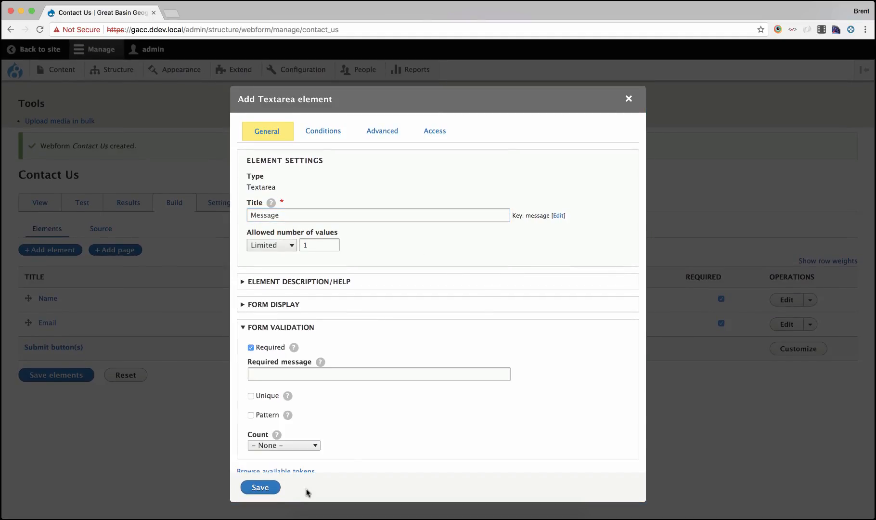
click(270, 489)
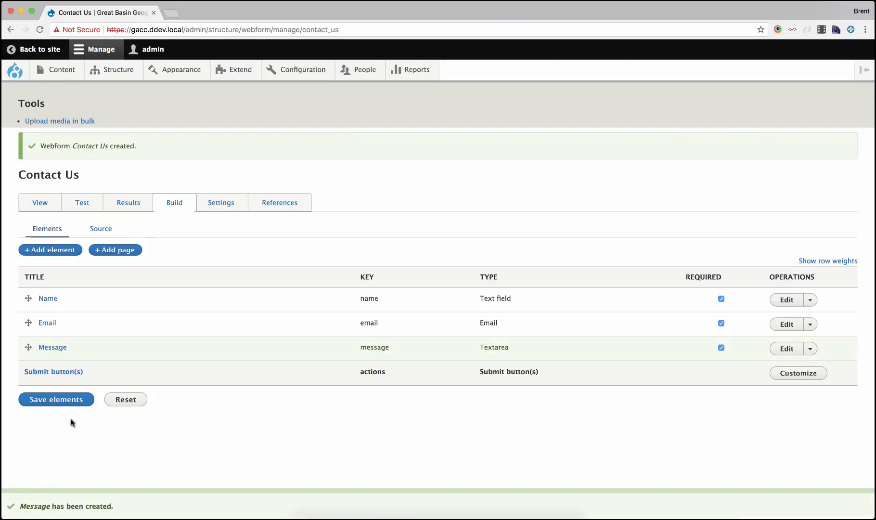
click(68, 403)
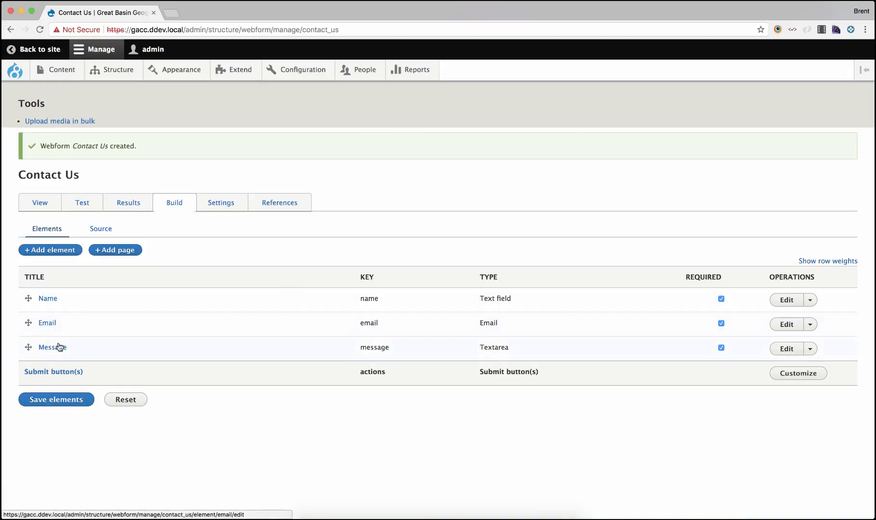
Review the webform's elements as YAML source, then return to the elements list
click(106, 230)
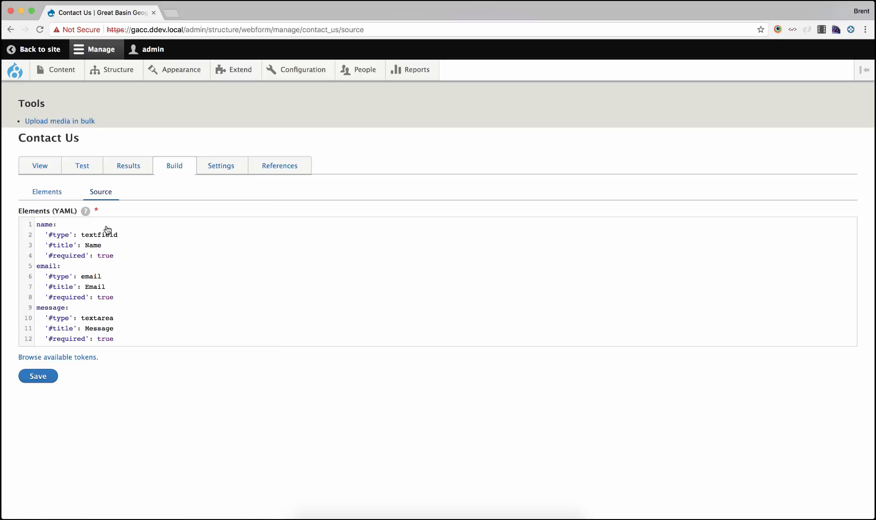
click(52, 193)
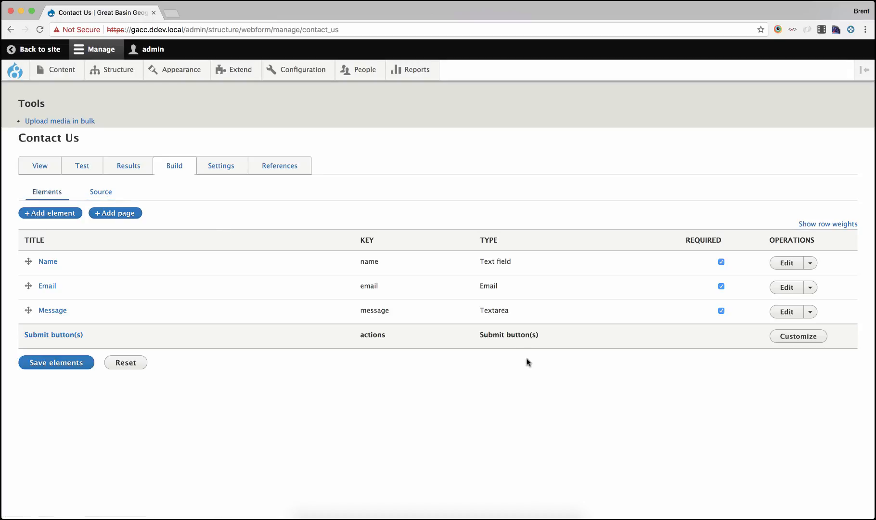
Customize the submit button with the label "Send" and save the webform elements
click(817, 341)
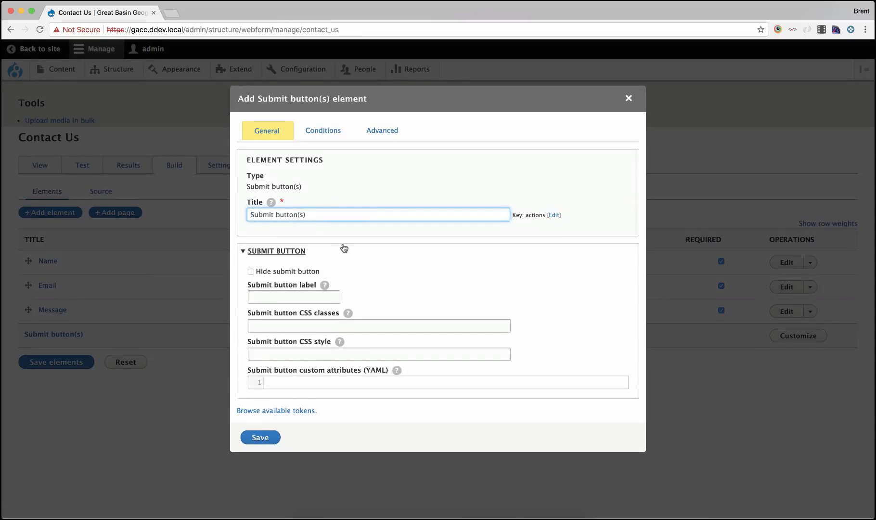
click(291, 295)
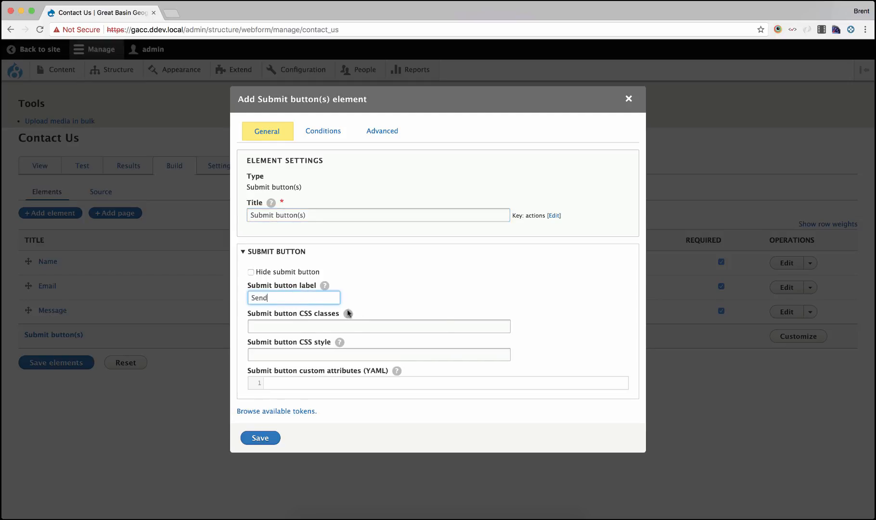
mouse_move(348, 313)
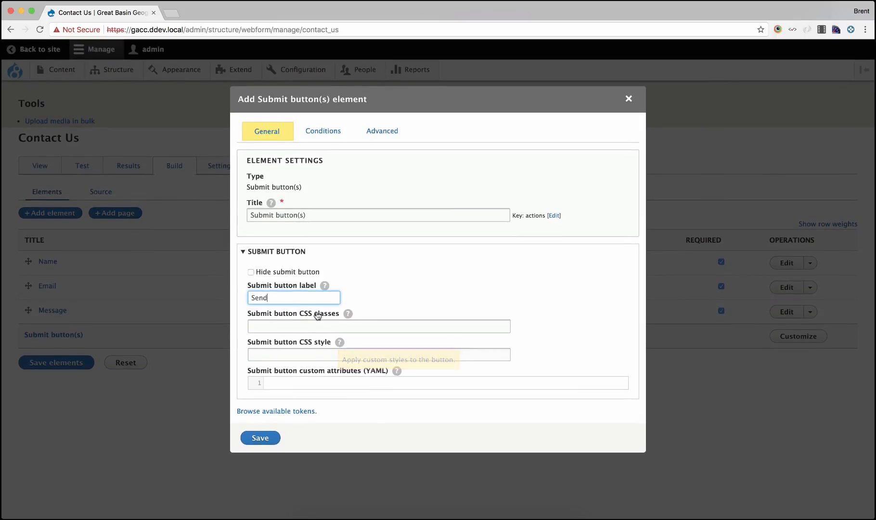
click(264, 439)
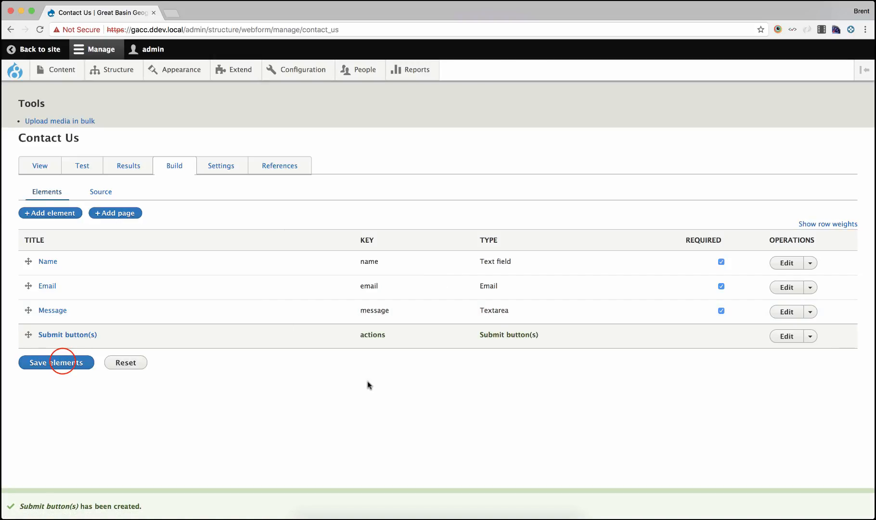
click(63, 364)
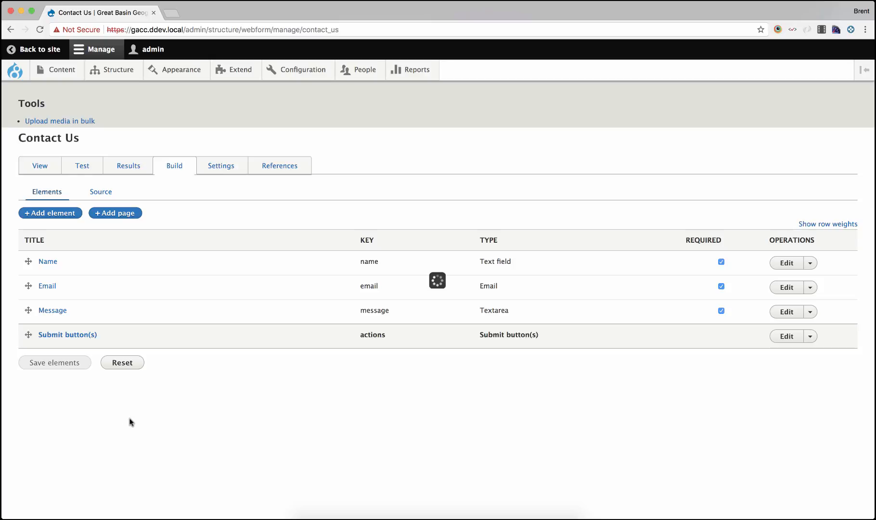
Examine the webform's general settings, including URL path and Ajax options
click(222, 168)
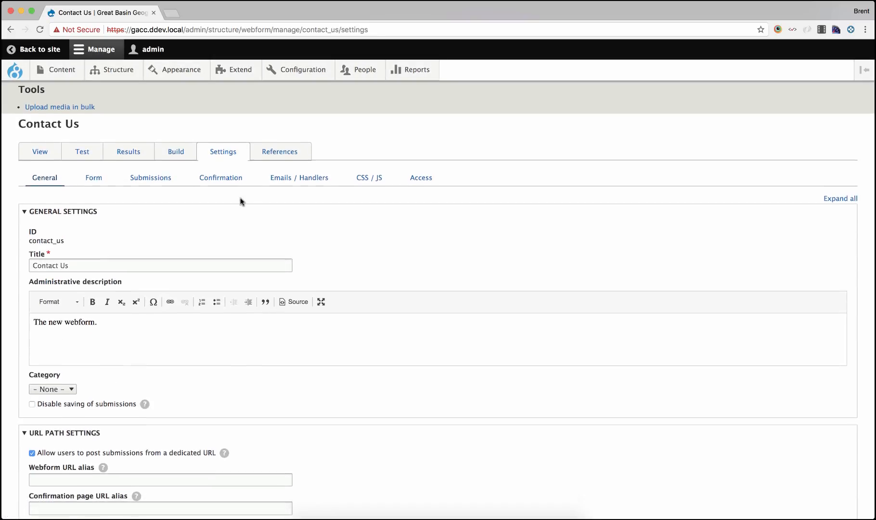
scroll(241, 202, down, 4)
scroll(240, 201, down, 3)
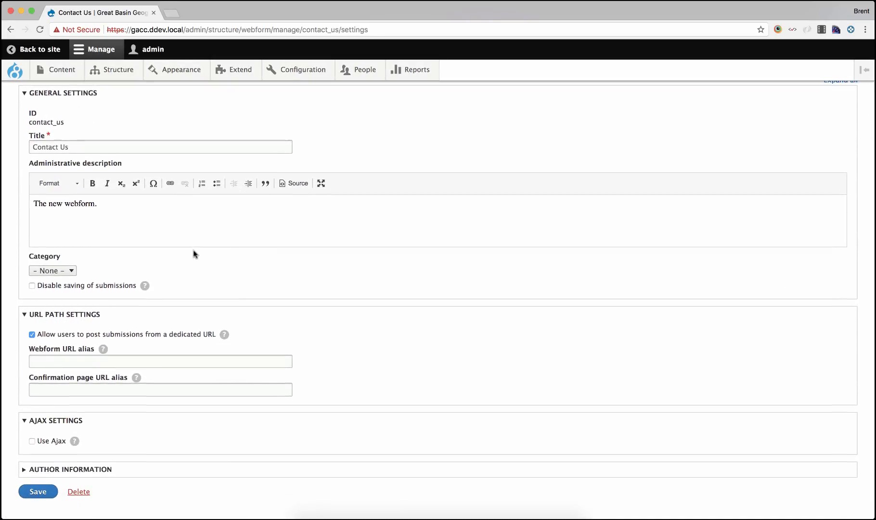
scroll(193, 255, down, 1)
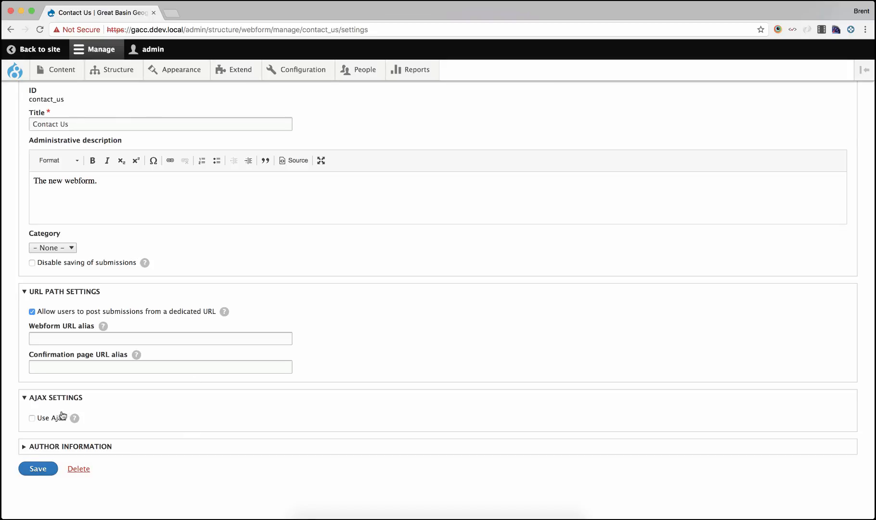
scroll(164, 326, up, 1)
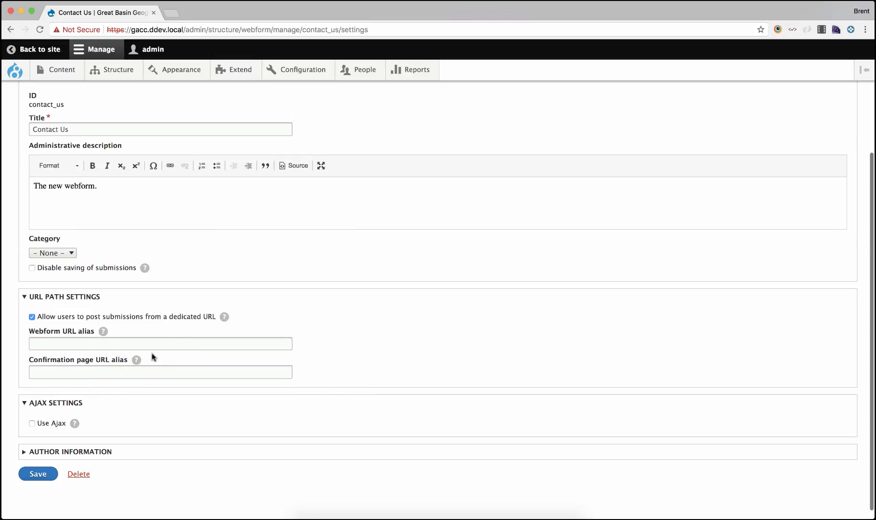
scroll(150, 356, up, 3)
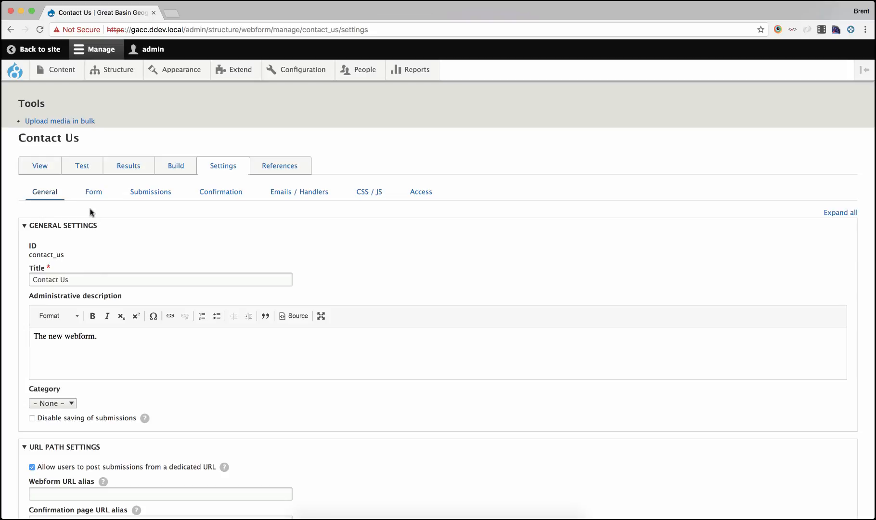
scroll(90, 212, down, 1)
Examine the webform's form settings, attributes and form behavior options
click(95, 165)
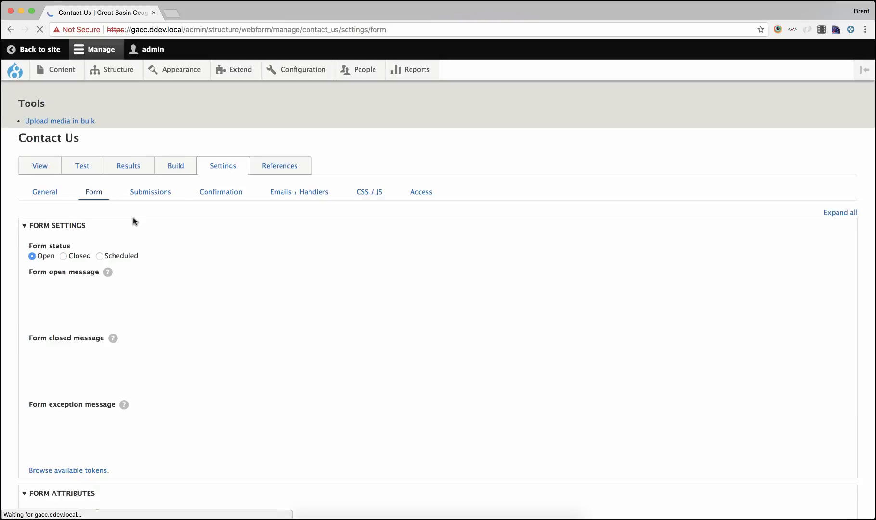
scroll(127, 228, down, 8)
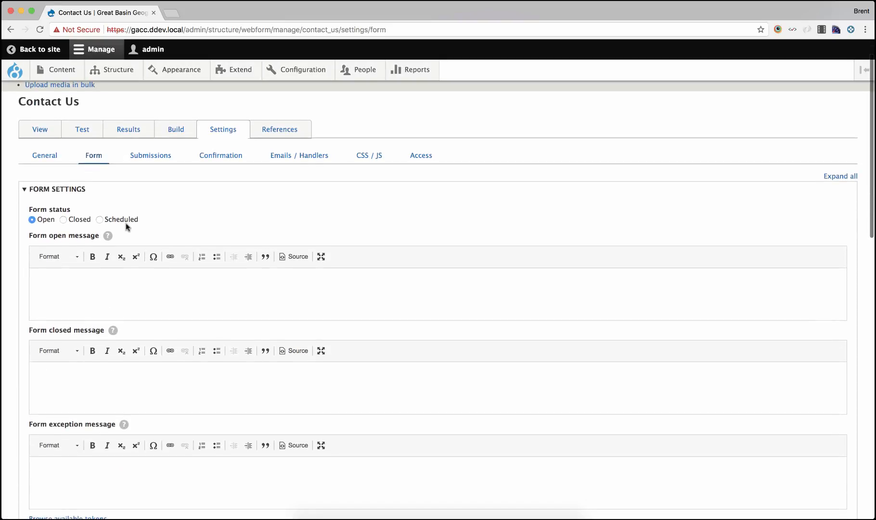
scroll(126, 225, down, 7)
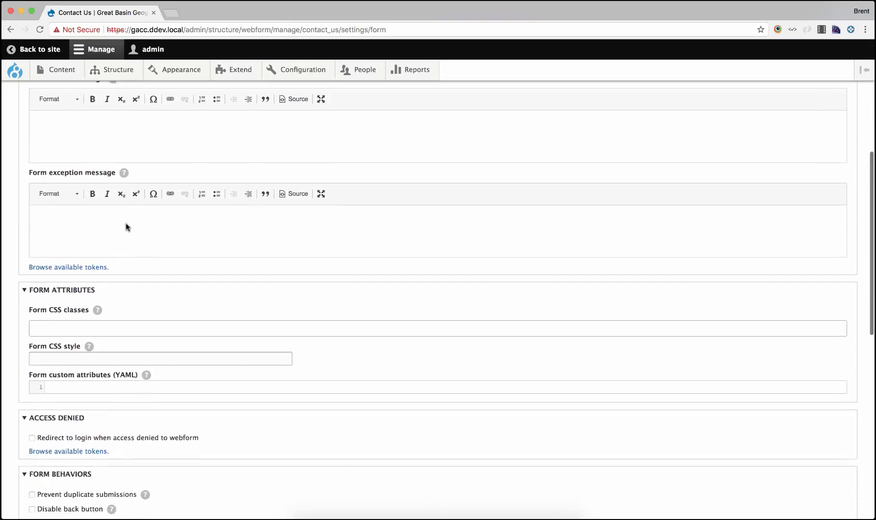
scroll(125, 231, down, 3)
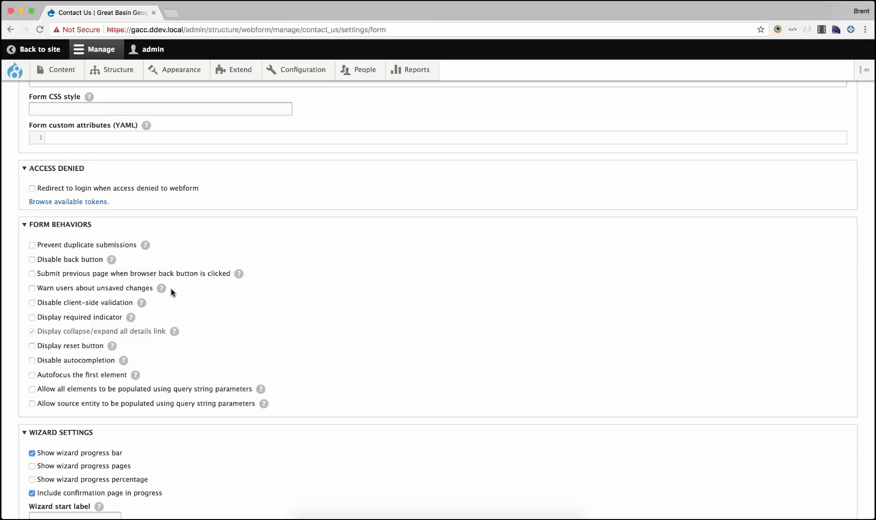
mouse_move(162, 289)
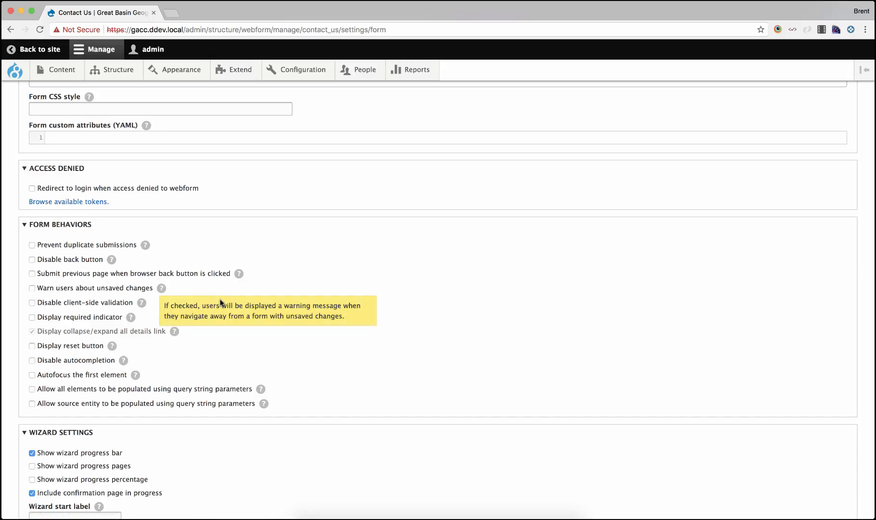
Examine the form's wizard settings and preview settings
scroll(224, 303, down, 5)
scroll(221, 303, down, 2)
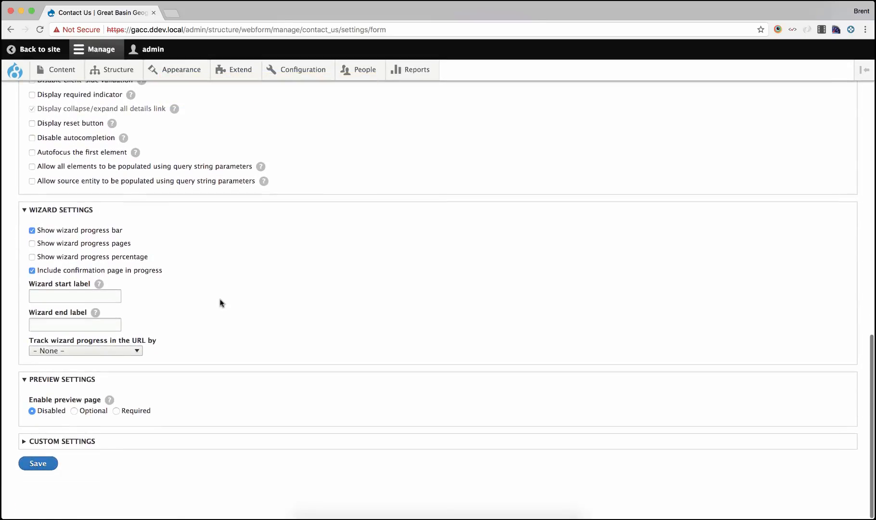
scroll(222, 302, up, 20)
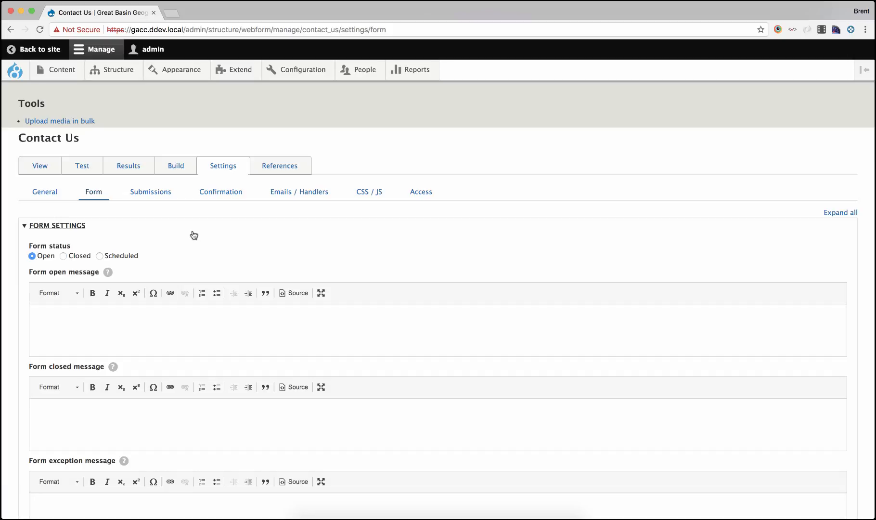
Examine the webform's submission settings, including behaviors, limits, purging and draft options
click(152, 194)
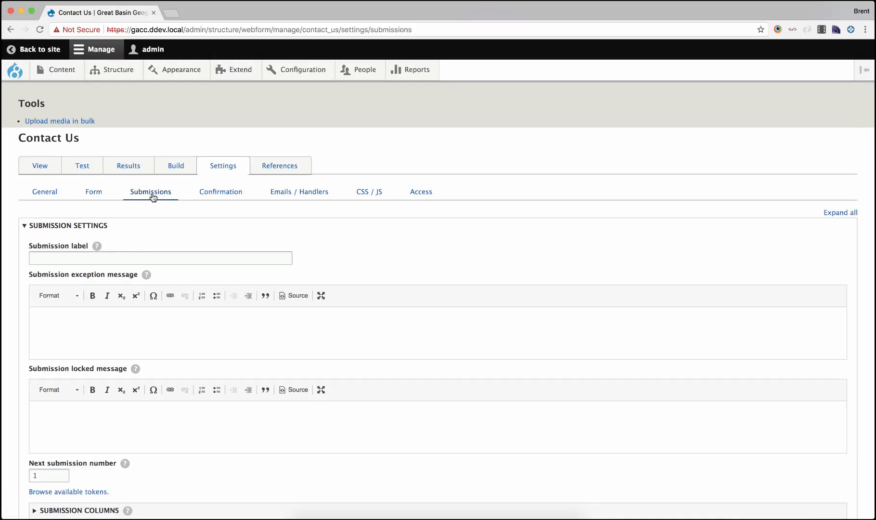
scroll(208, 226, down, 2)
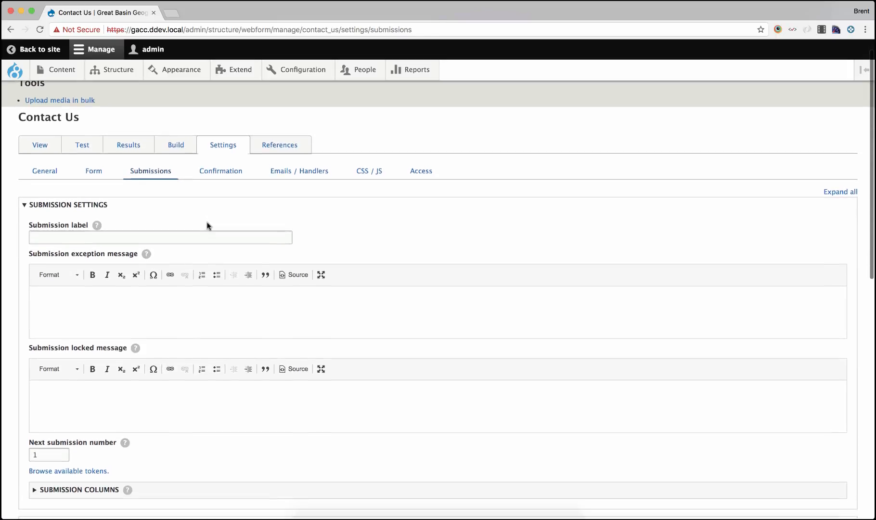
scroll(208, 227, down, 5)
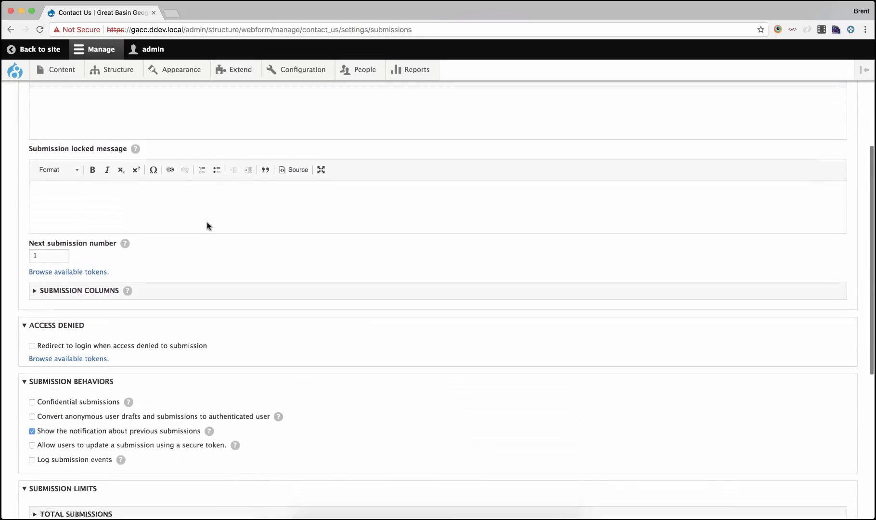
scroll(244, 308, down, 5)
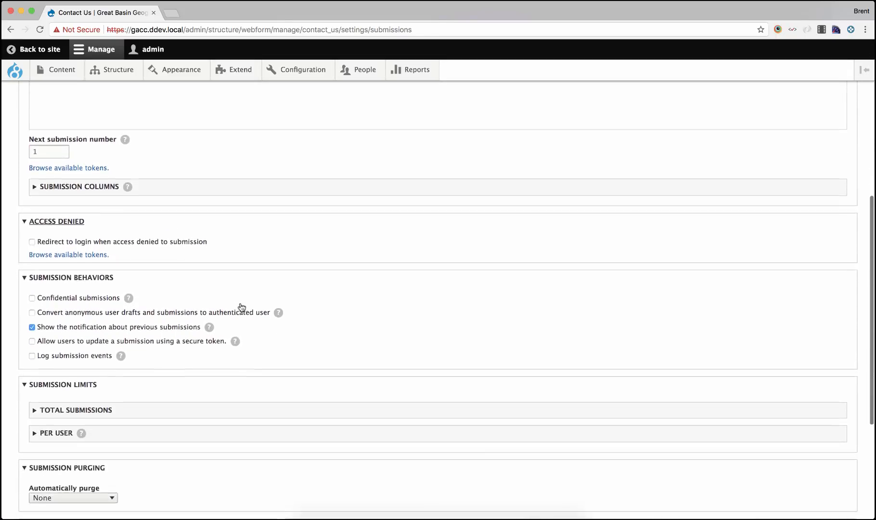
scroll(241, 307, down, 2)
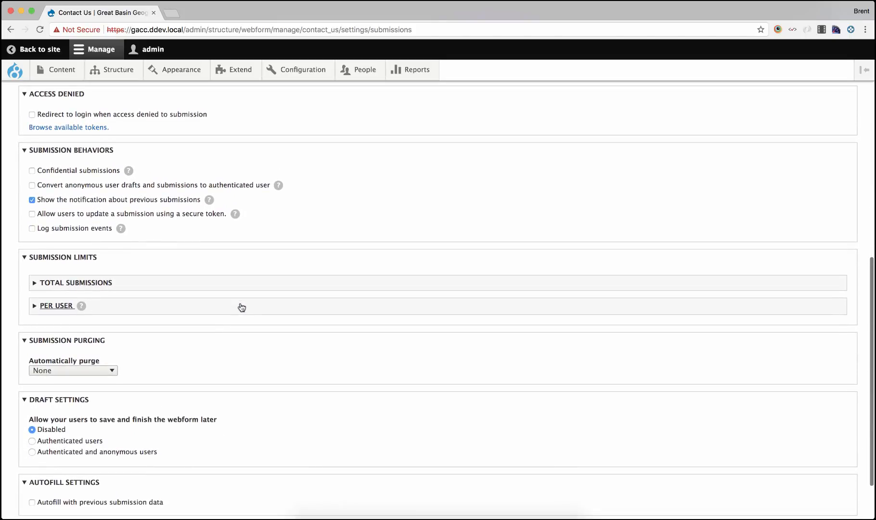
scroll(242, 307, down, 3)
scroll(241, 305, up, 12)
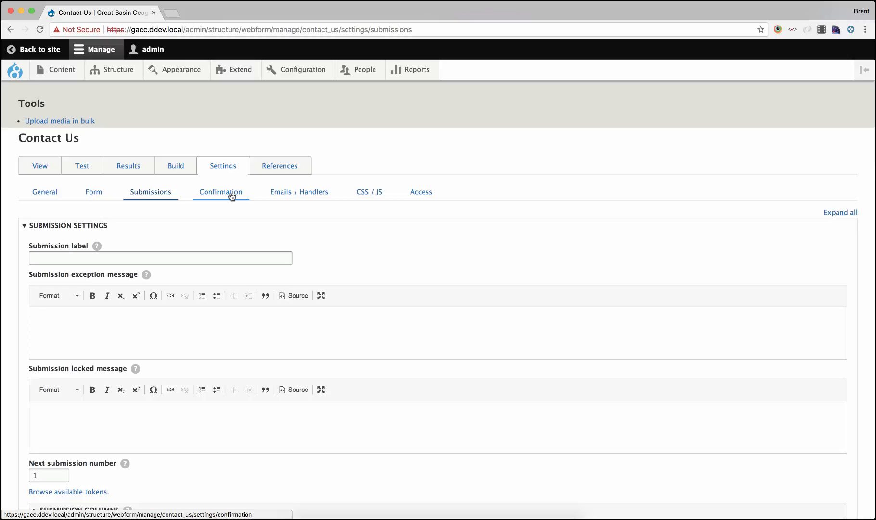
Review the confirmation type options and the webform's emails and handlers list
click(232, 196)
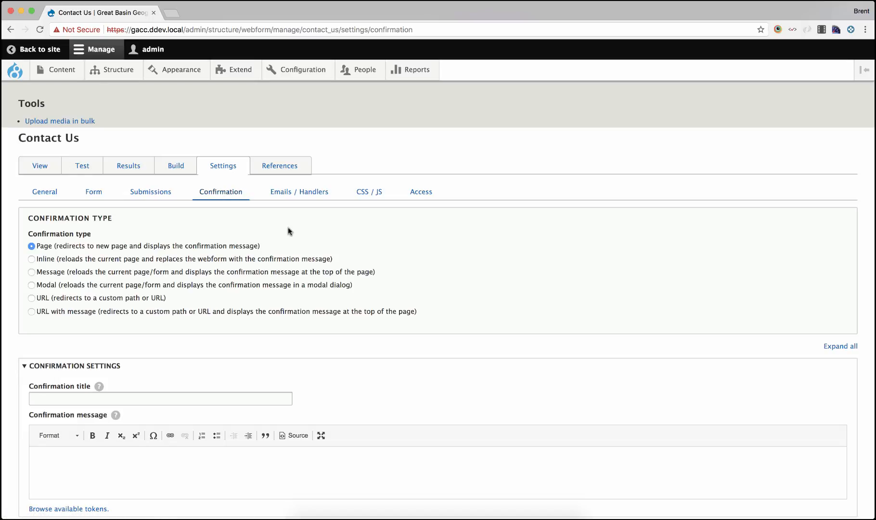
click(304, 192)
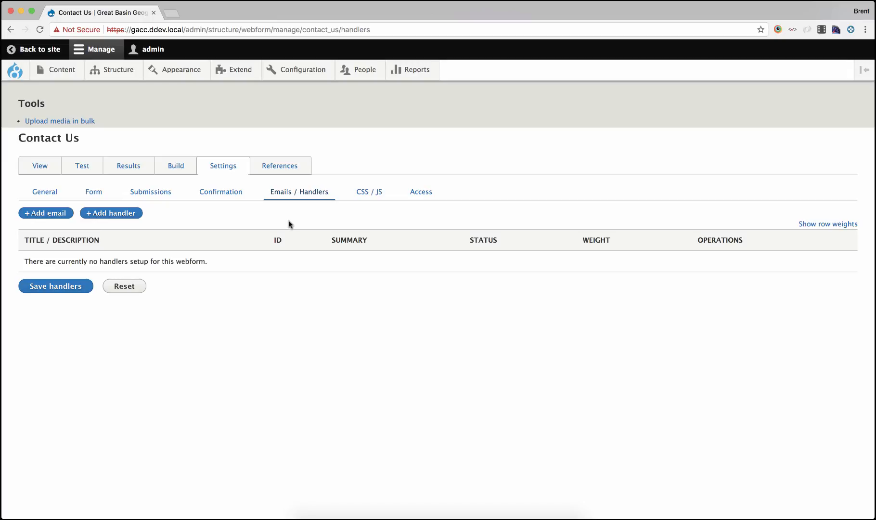
Add an email handler whose To email is a custom address, entering the recipient's e-mail address
click(49, 212)
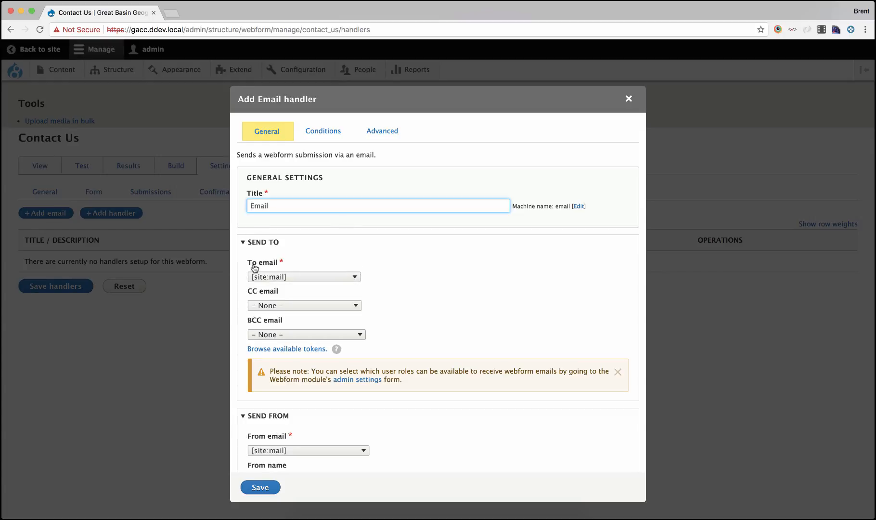
click(268, 276)
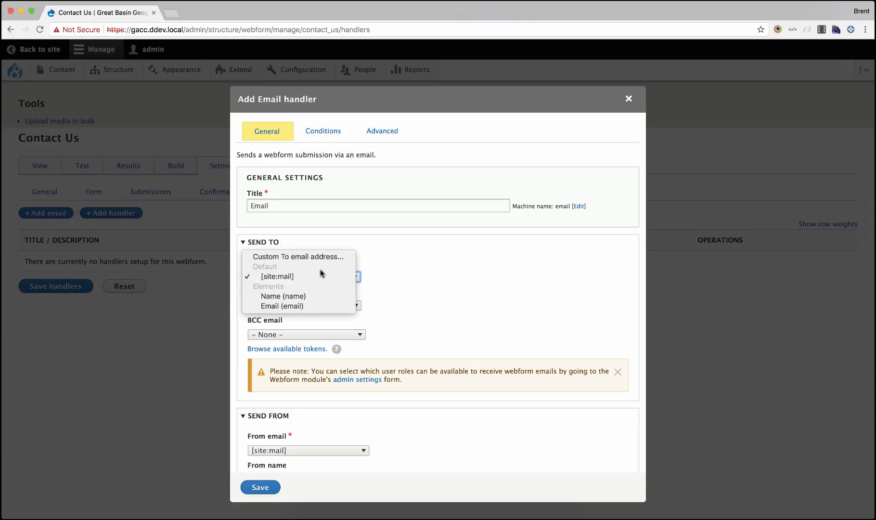
click(321, 256)
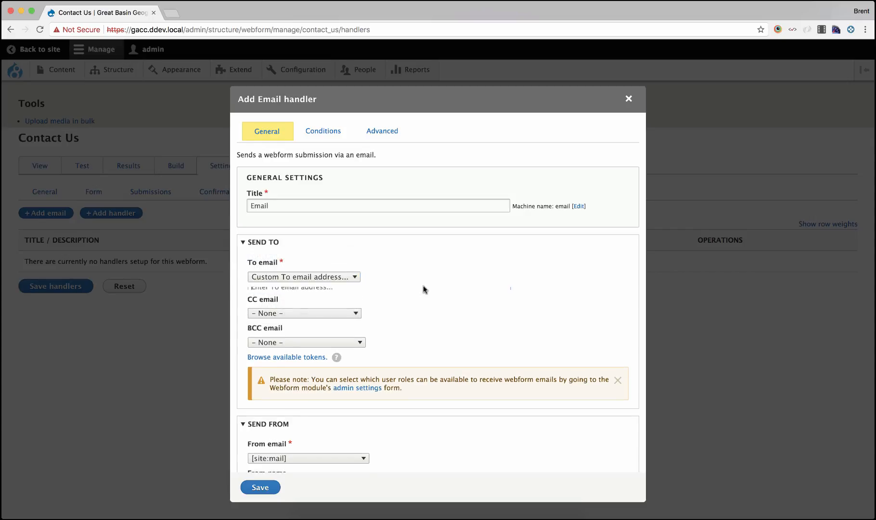
click(409, 291)
text(team)
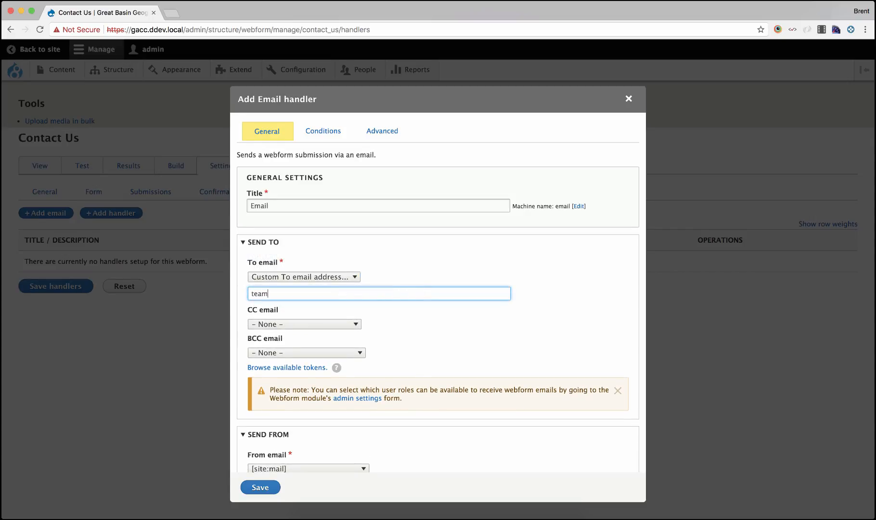
key(BackSpace)
key(BackSpace)
key(BackSpace)
key(BackSpace)
text(brent)
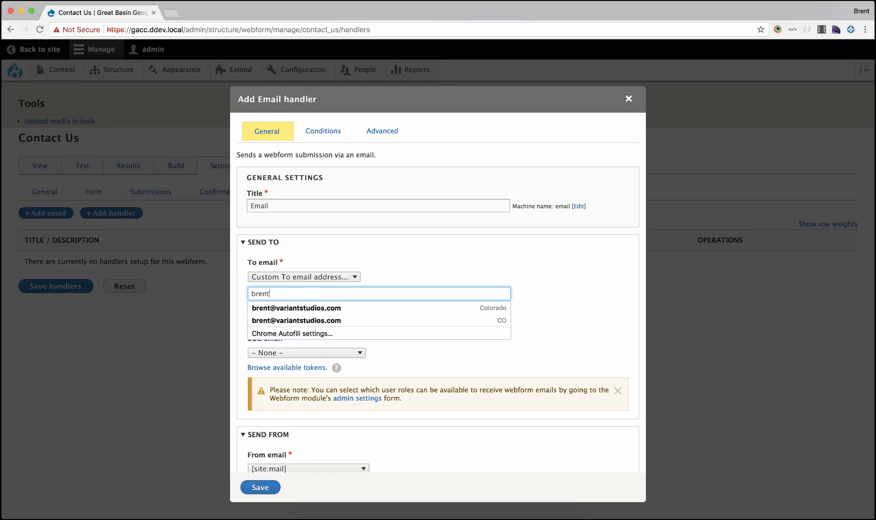
key(Down)
key(Return)
scroll(511, 326, down, 2)
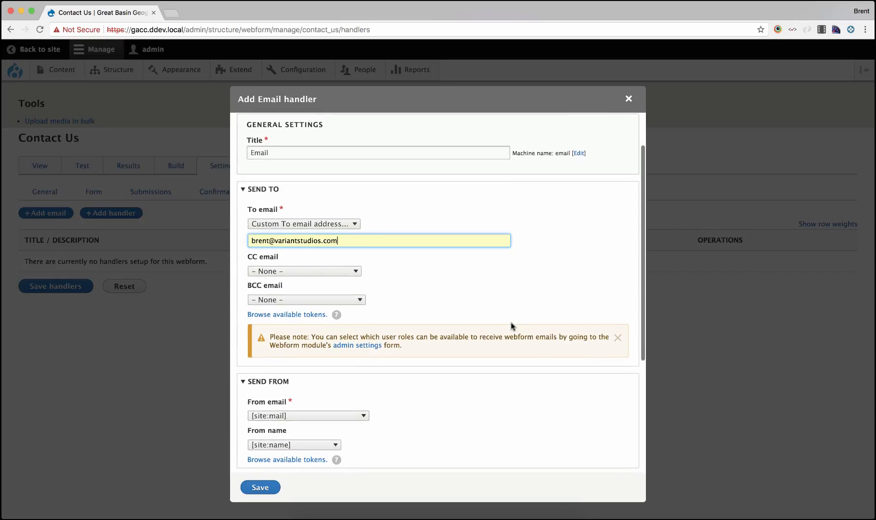
Examine the available options for the CC email and From email fields
click(321, 275)
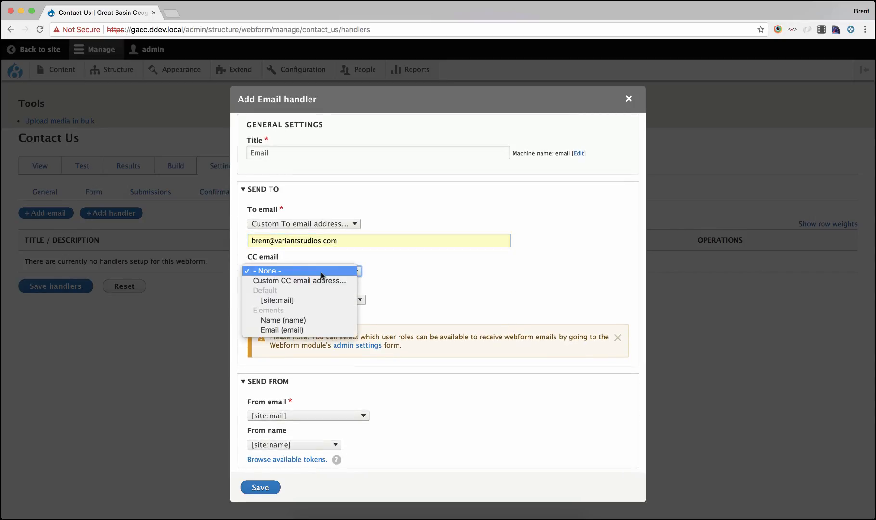
click(397, 280)
scroll(396, 279, down, 2)
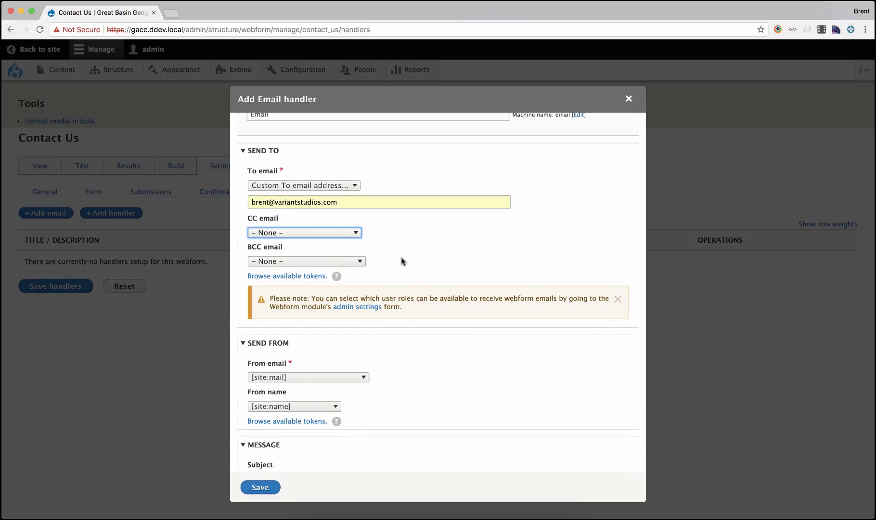
scroll(402, 260, down, 1)
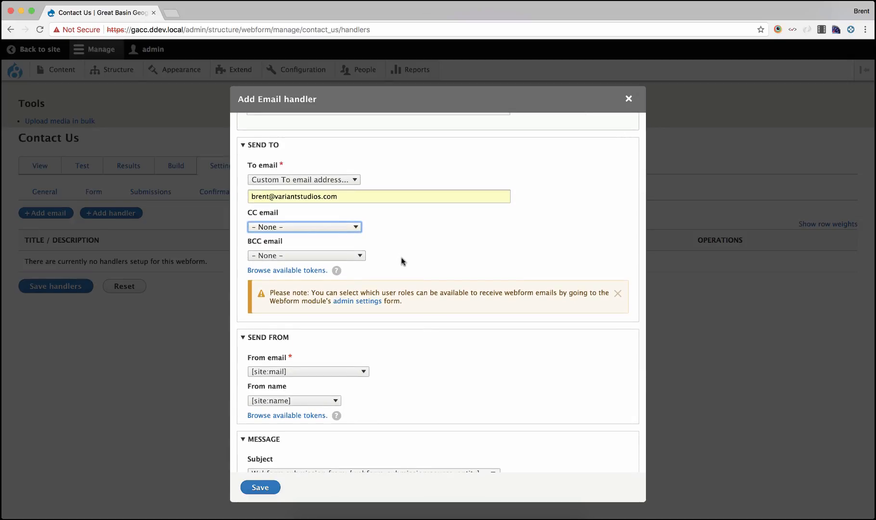
scroll(403, 262, down, 4)
click(328, 286)
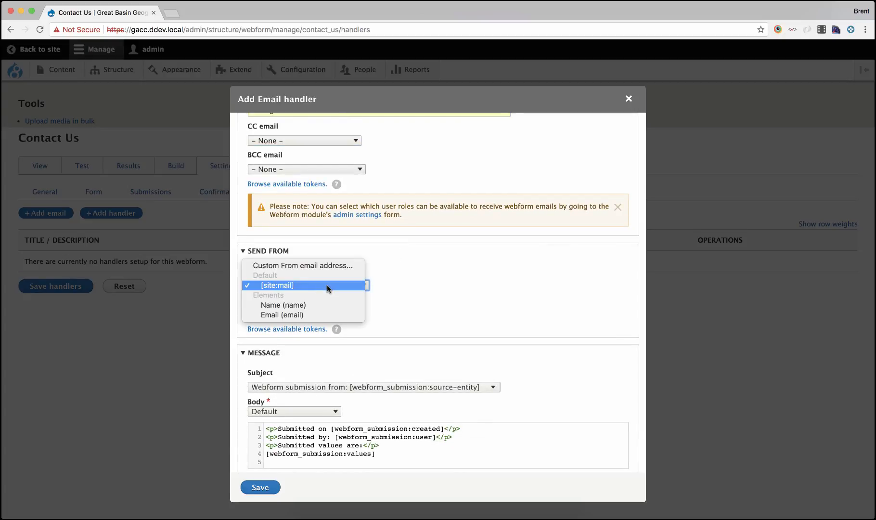
click(303, 285)
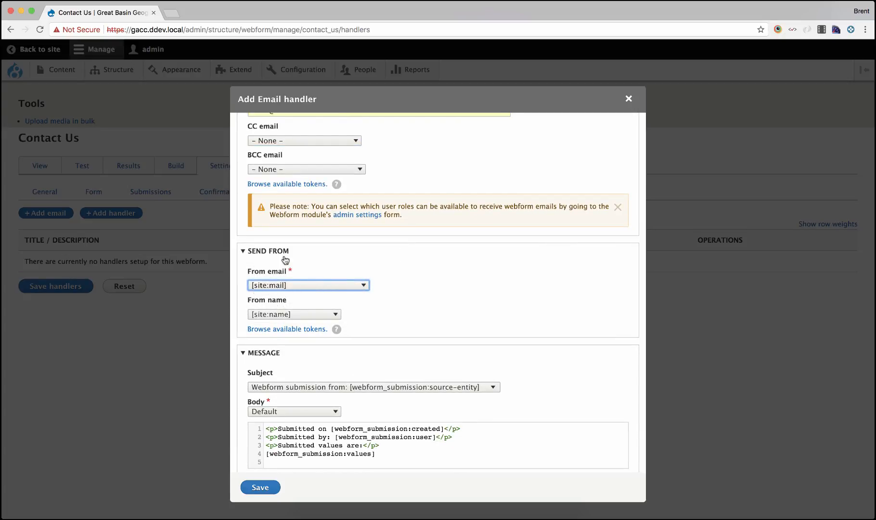
click(271, 285)
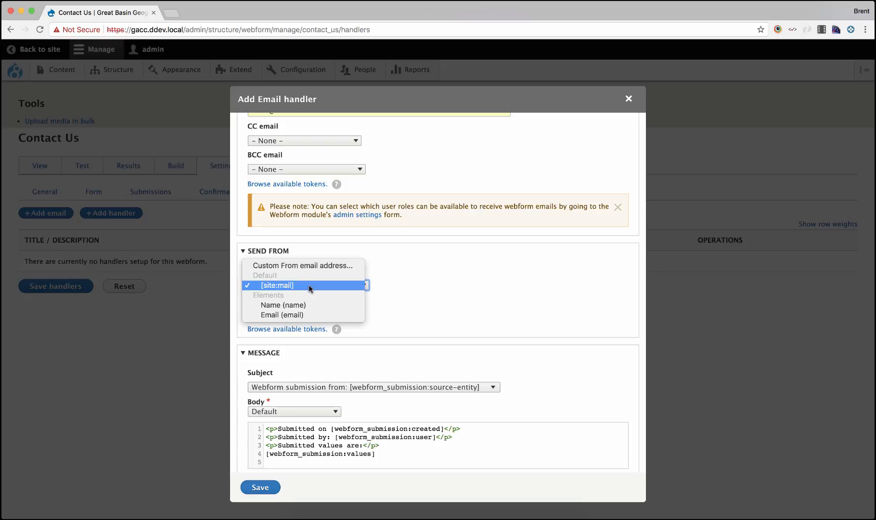
click(386, 282)
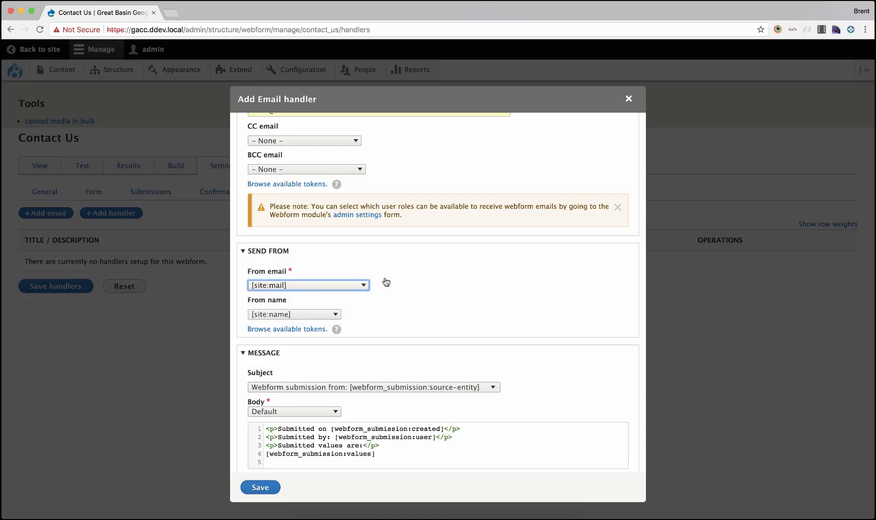
click(385, 281)
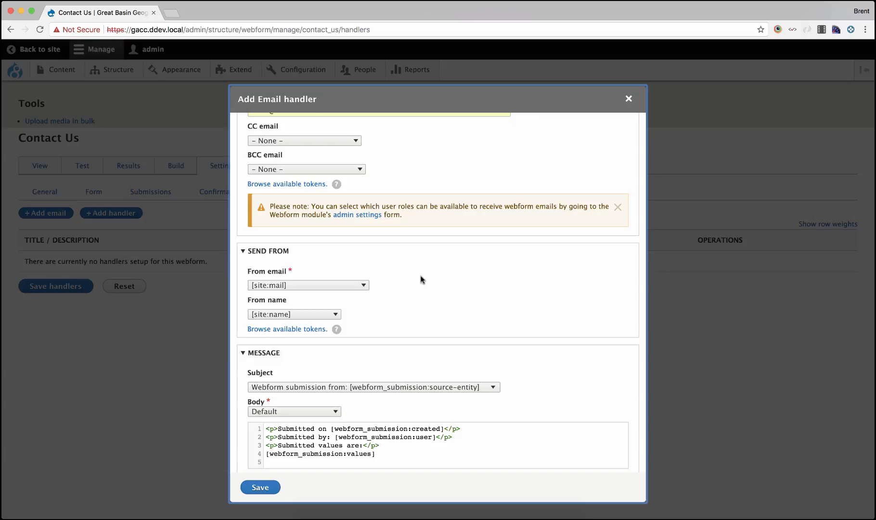
click(304, 285)
click(308, 285)
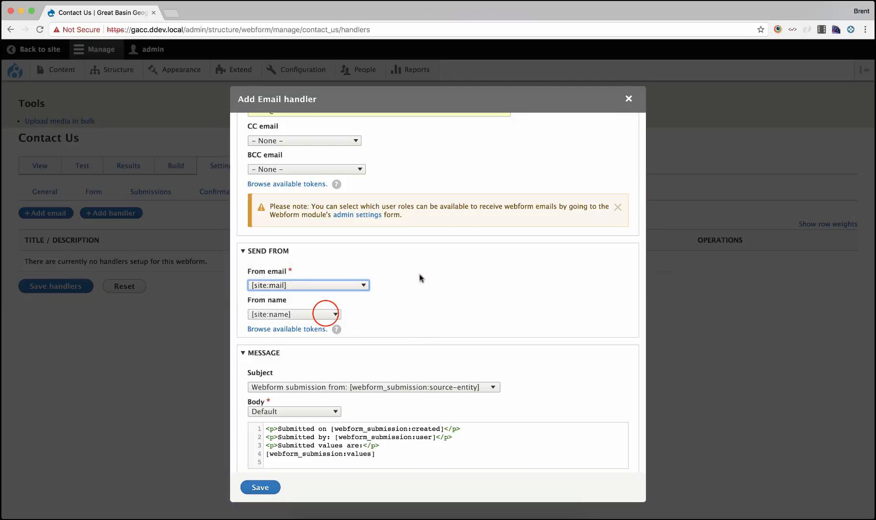
Set the handler's From name to a custom value, Test Name
click(331, 314)
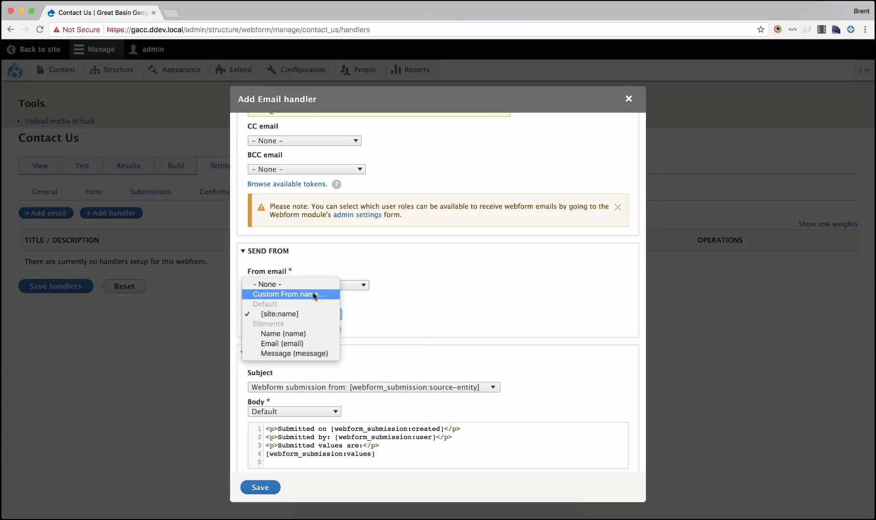
click(326, 296)
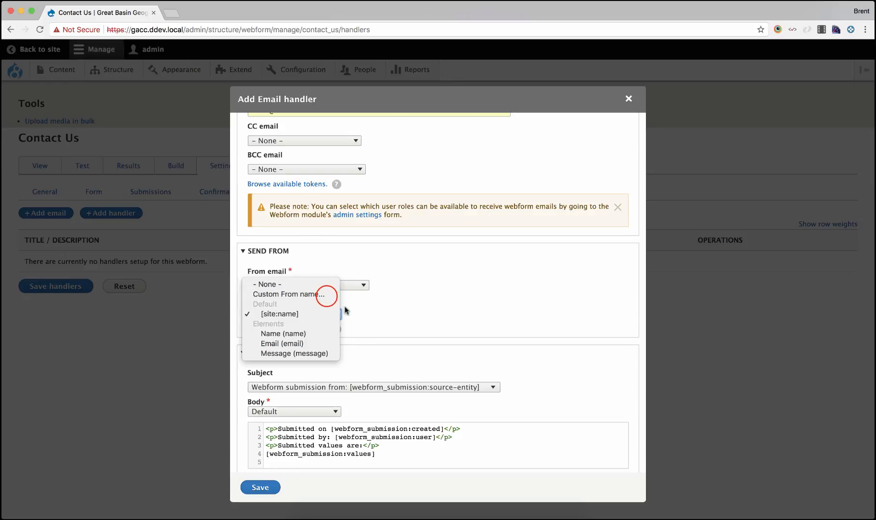
click(326, 294)
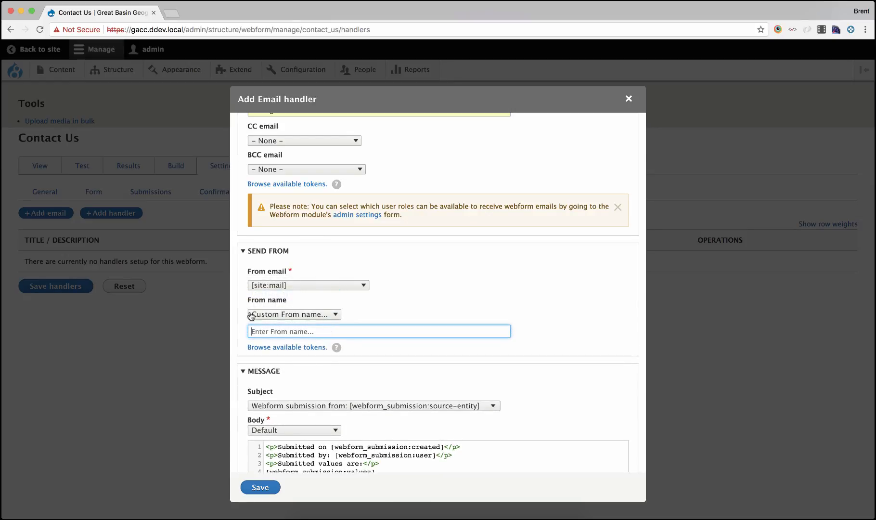
click(270, 331)
text(Test Na)
text(mme)
key(BackSpace)
key(BackSpace)
text(e)
Review the handler's message subject and body settings
scroll(348, 317, down, 1)
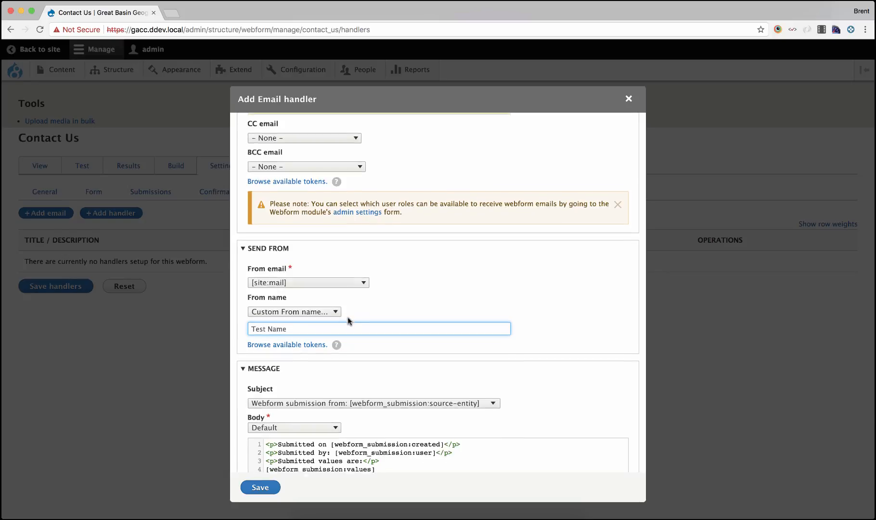
scroll(348, 321, down, 2)
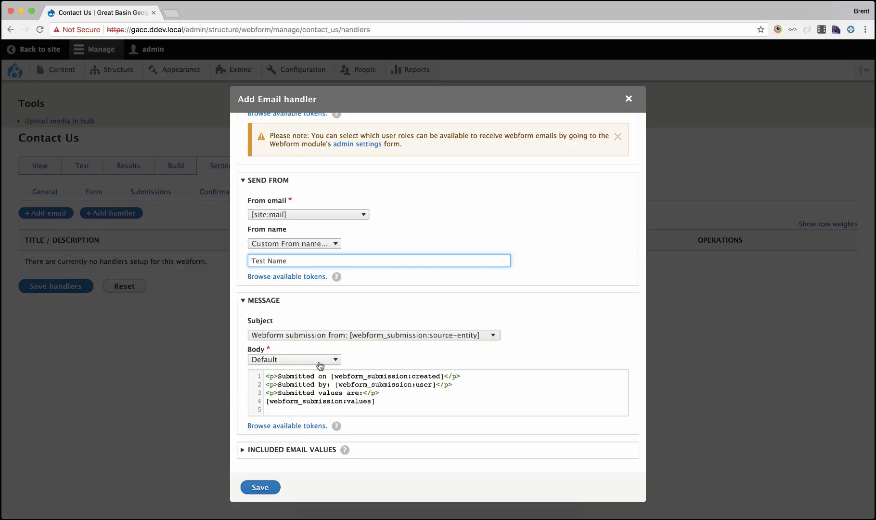
scroll(331, 374, down, 1)
scroll(338, 393, up, 5)
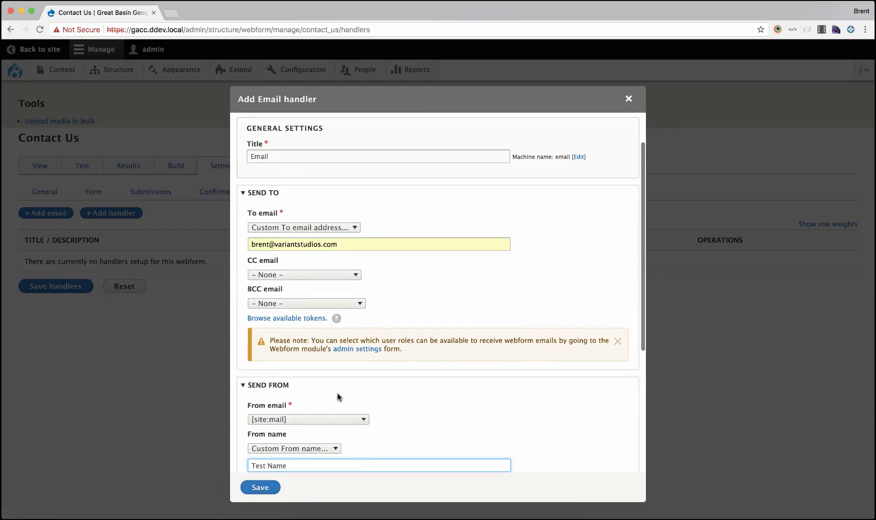
scroll(338, 396, up, 2)
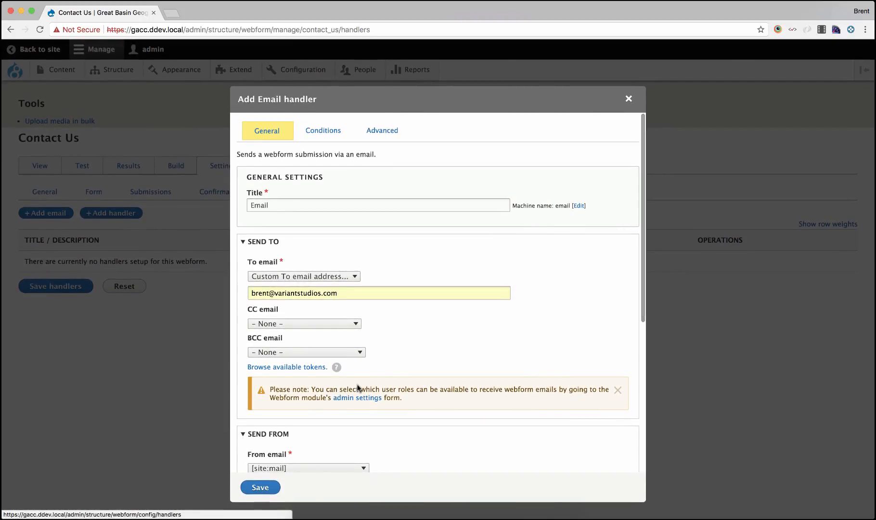
Set the email handler's Reply-to email to the Email (email) element, save the handler and save the handlers list
click(330, 131)
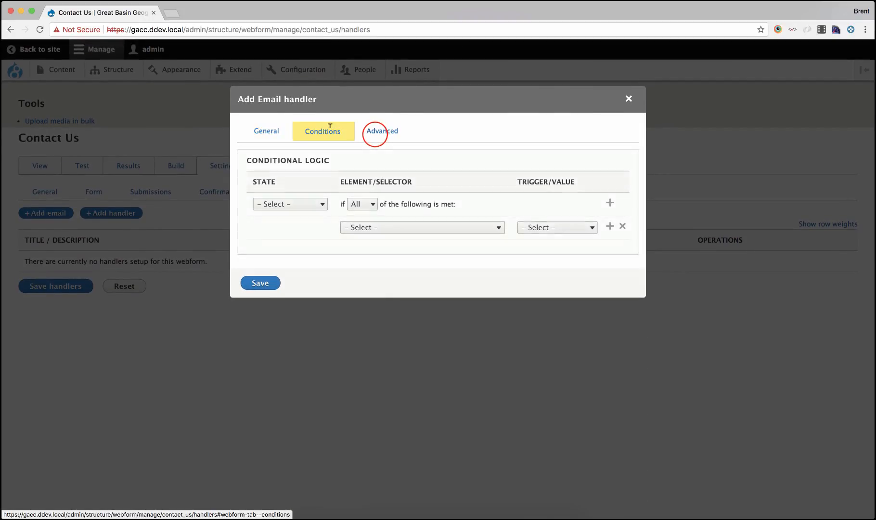
click(376, 136)
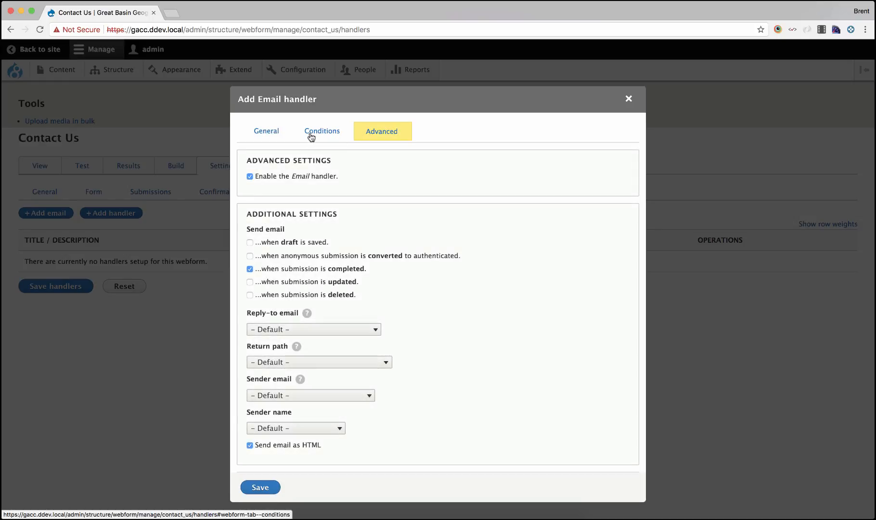
click(314, 331)
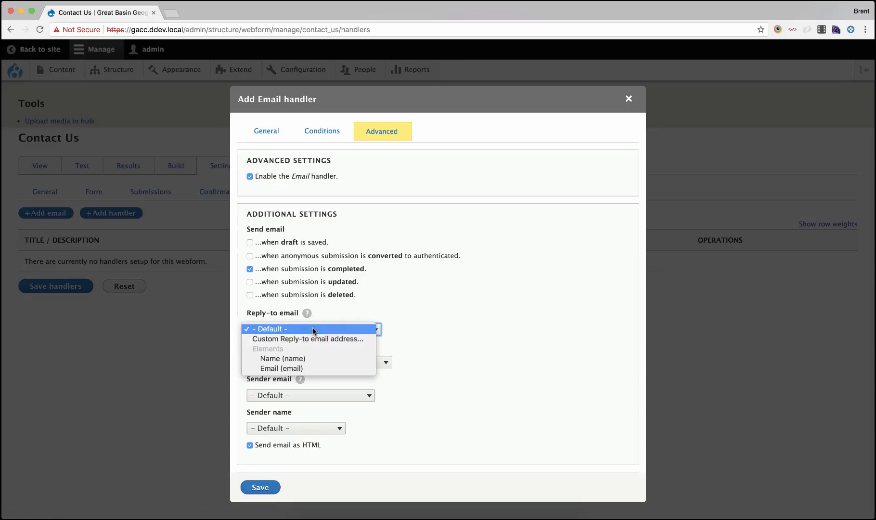
click(316, 366)
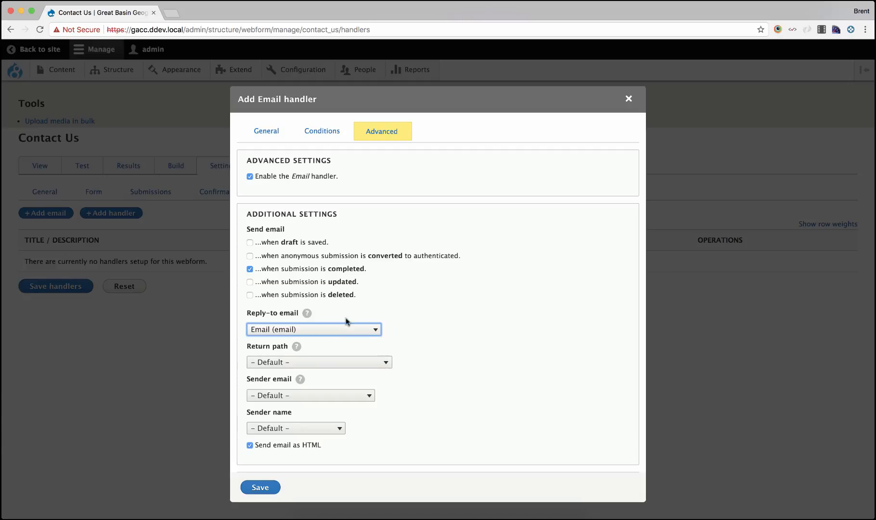
click(261, 487)
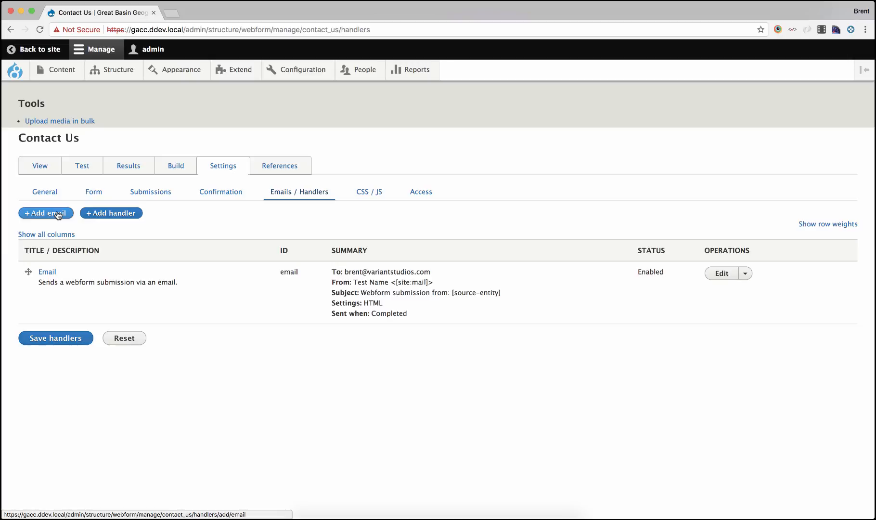
click(54, 339)
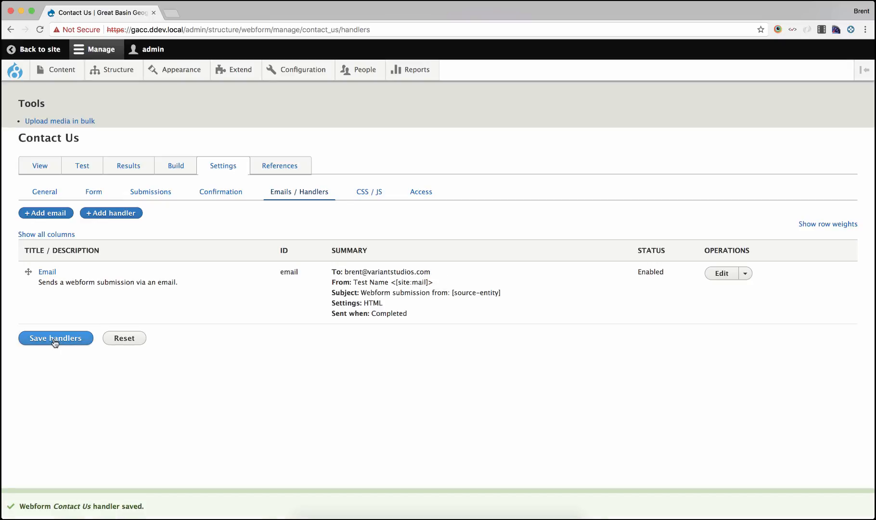
Review the webform's CSS / JS and Access settings, then view the form itself
click(375, 196)
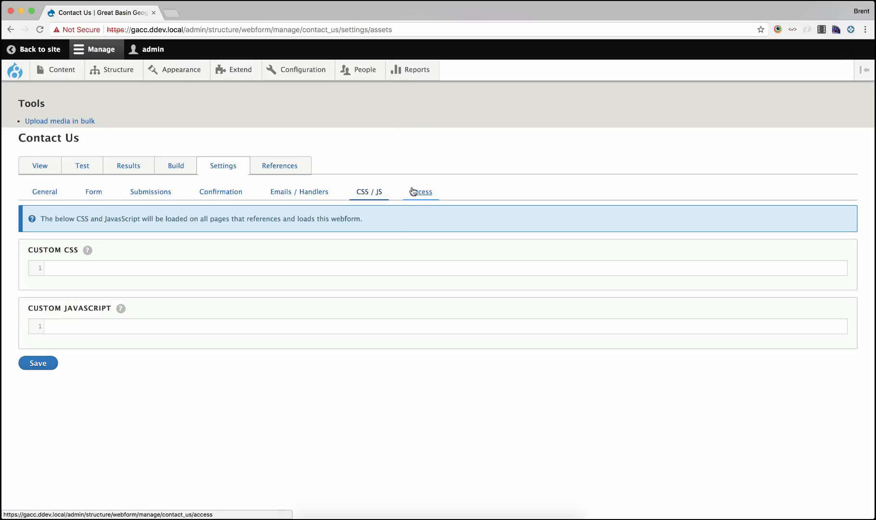
click(413, 192)
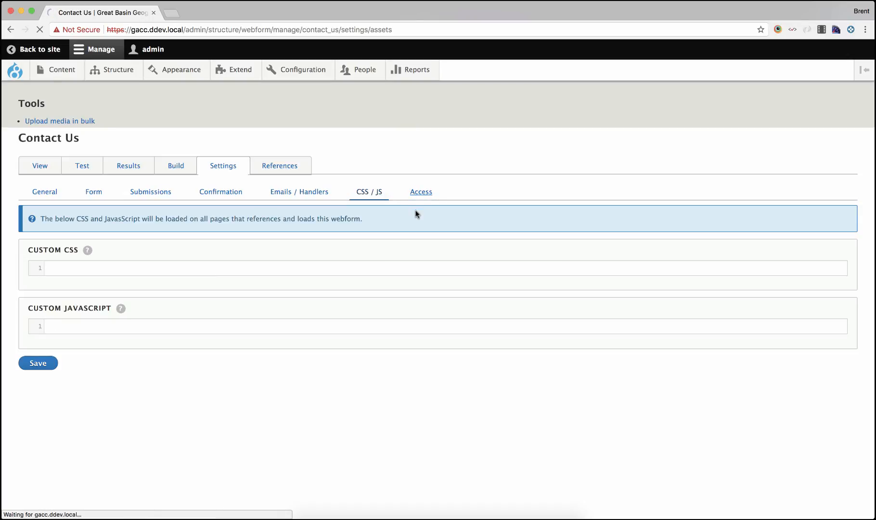
scroll(410, 228, down, 5)
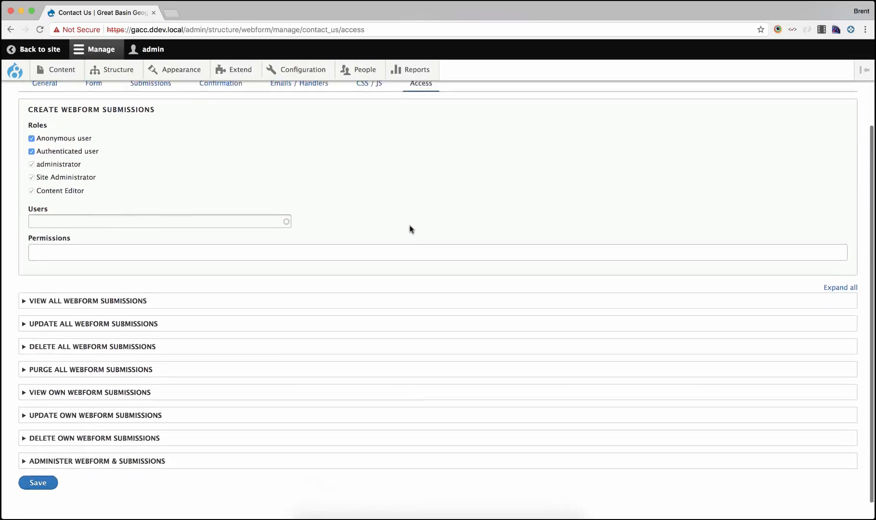
scroll(411, 229, down, 1)
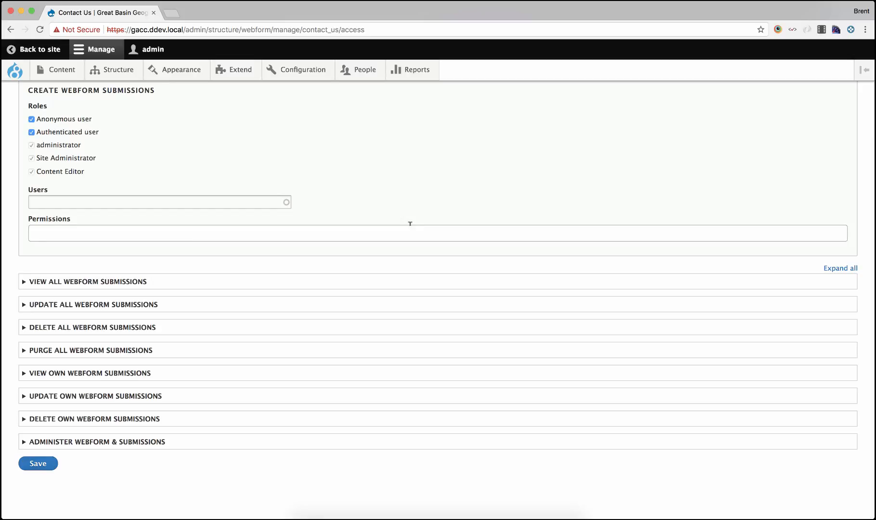
scroll(410, 223, up, 6)
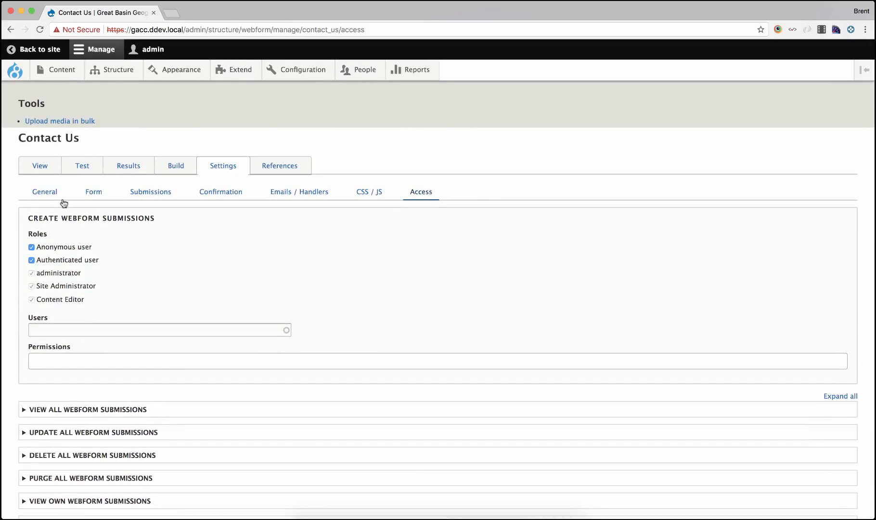
click(41, 167)
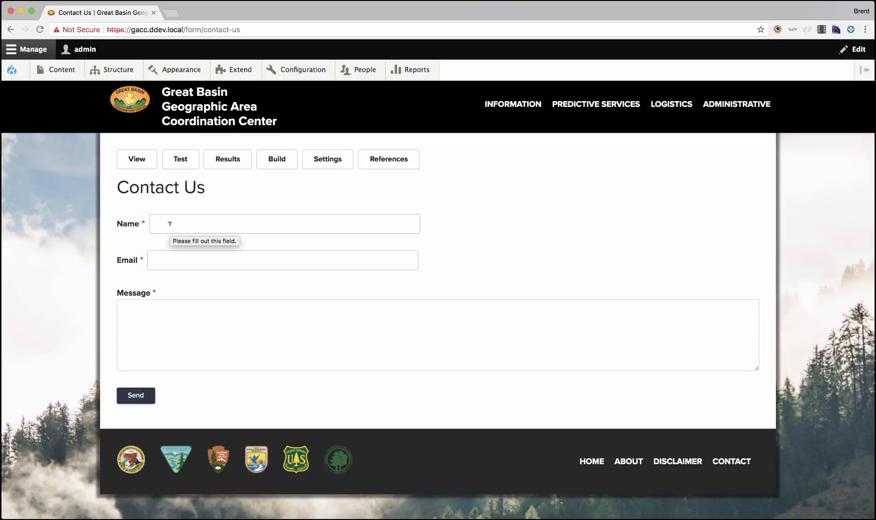
Open the list of webforms and inspect the Contact Us webform's operations
mouse_move(118, 71)
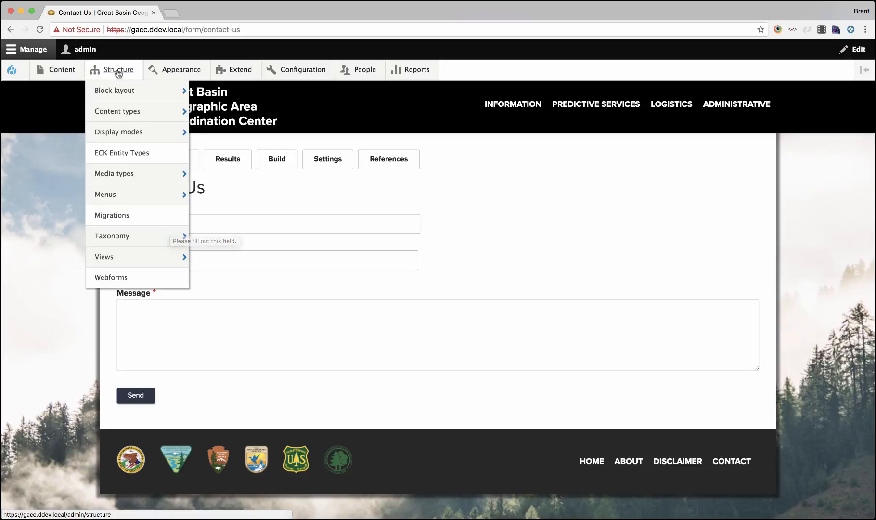
mouse_move(131, 256)
click(130, 277)
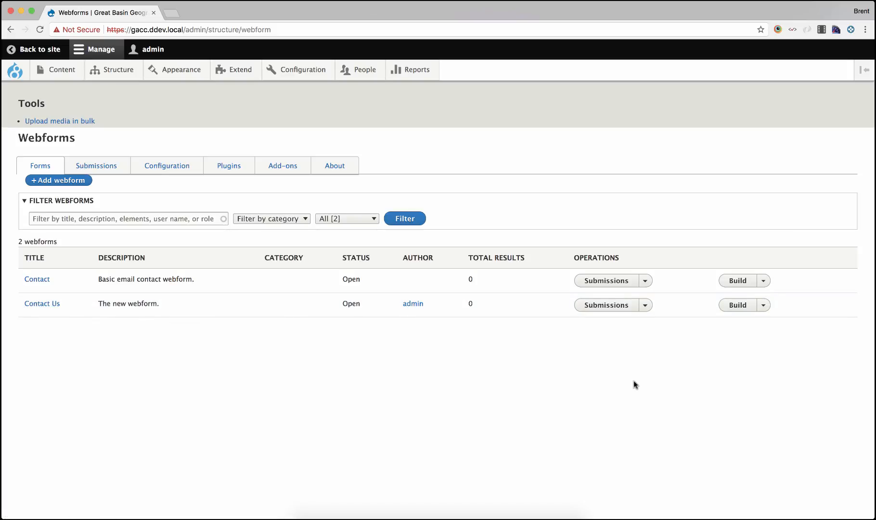
click(763, 305)
Create new Webform content titled Contact Us with the body text This the body text
mouse_move(64, 81)
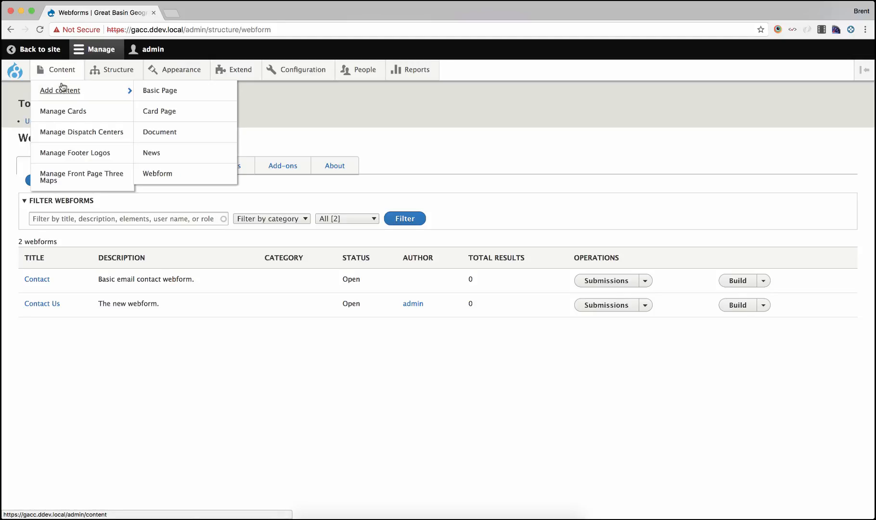
click(173, 178)
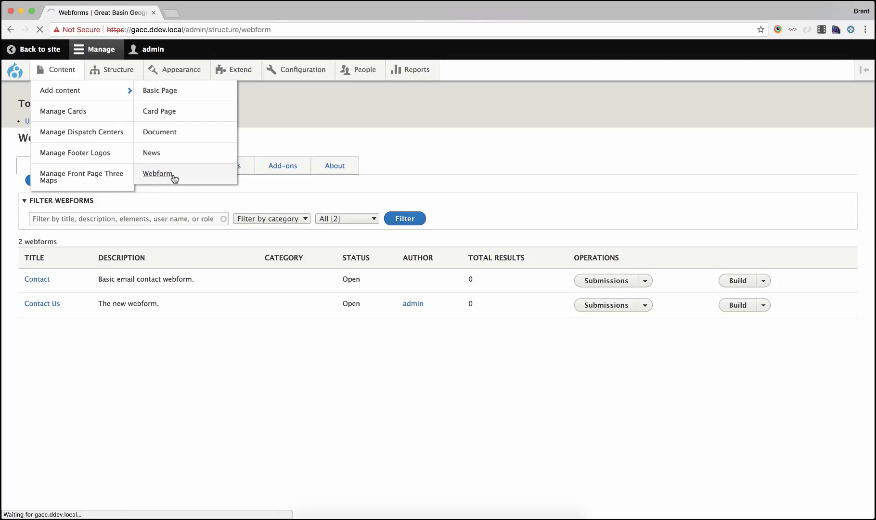
click(143, 170)
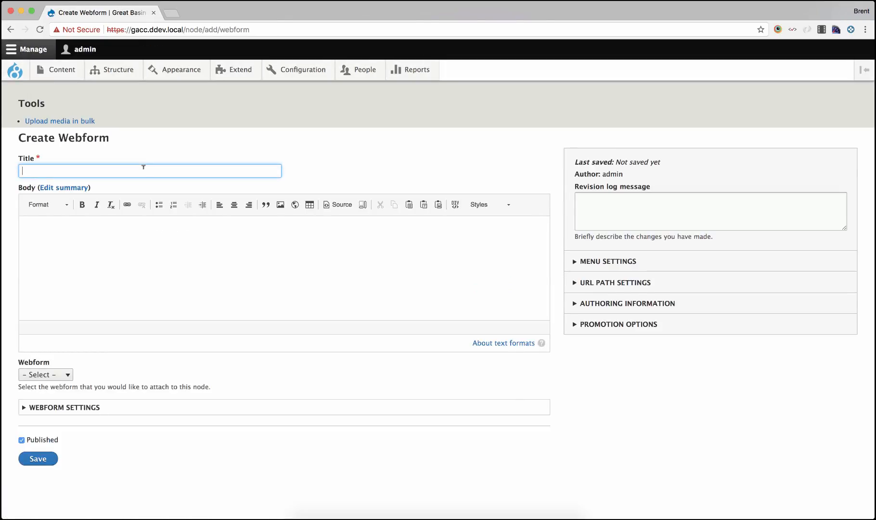
text(Contac)
key(Tab)
key(Tab)
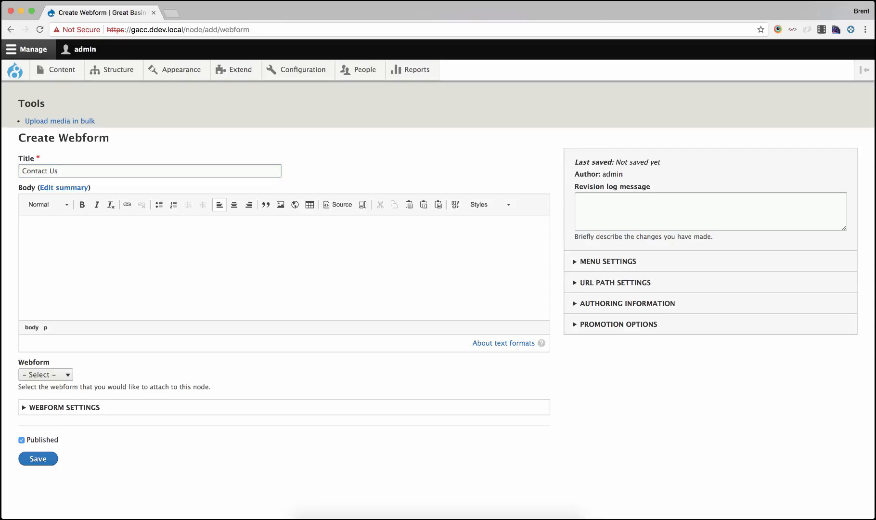
text(This the body tes)
Attach the Contact Us webform to the page and examine its webform settings
click(49, 374)
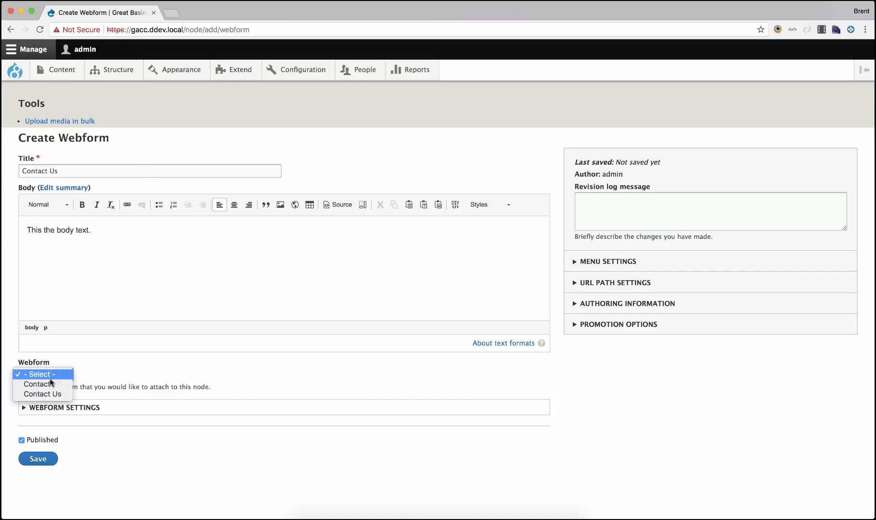
click(61, 393)
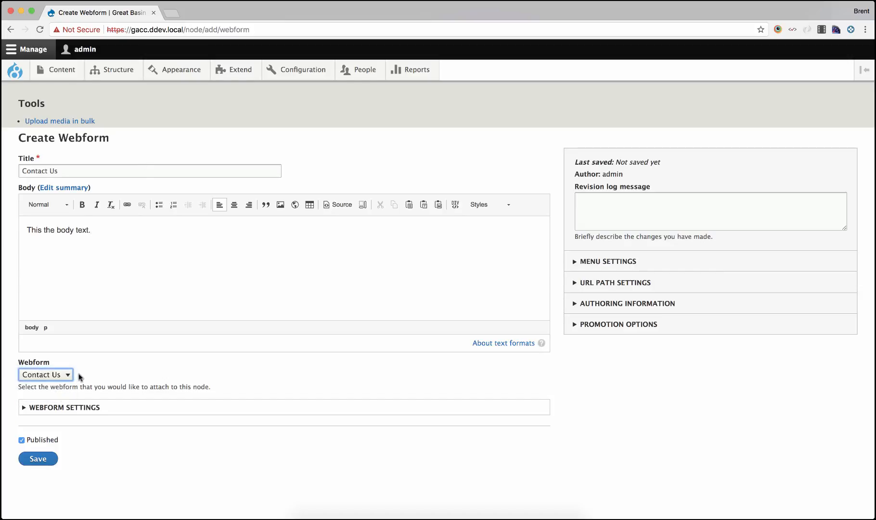
click(87, 407)
scroll(156, 384, down, 1)
scroll(155, 383, down, 2)
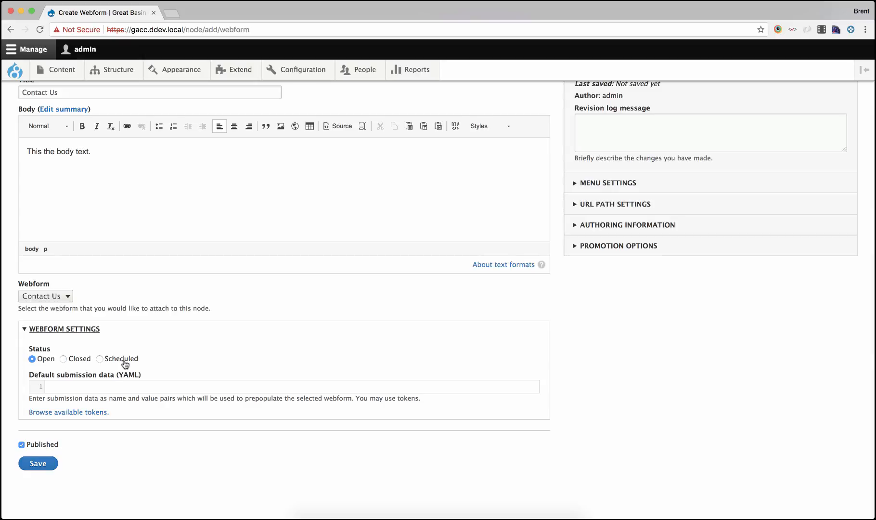
click(69, 329)
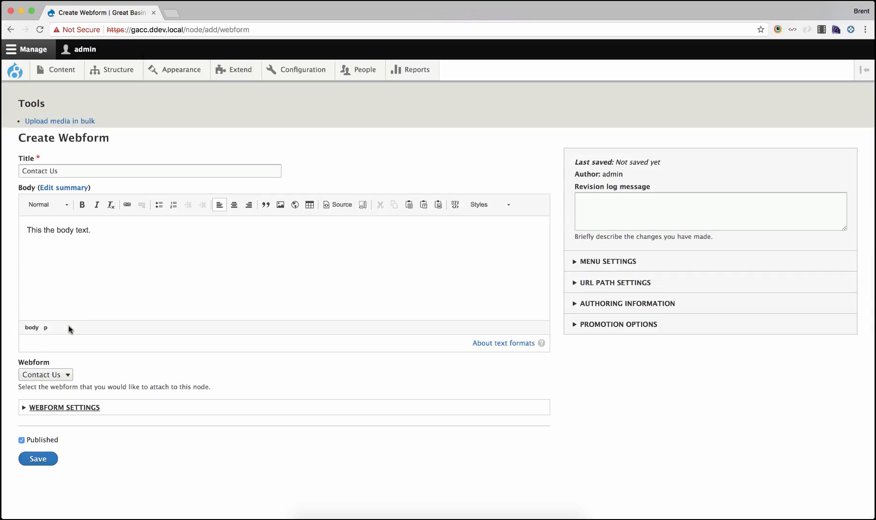
Set the page's URL alias to contact
click(608, 261)
click(608, 283)
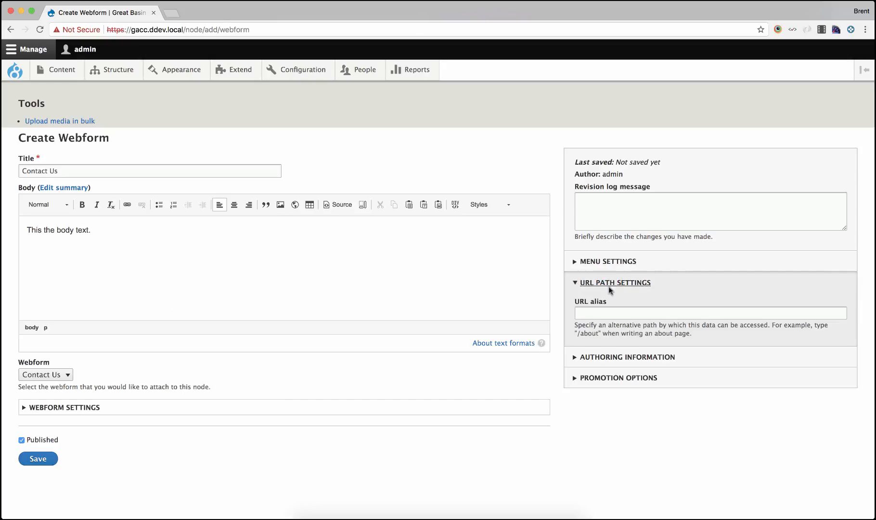
click(601, 311)
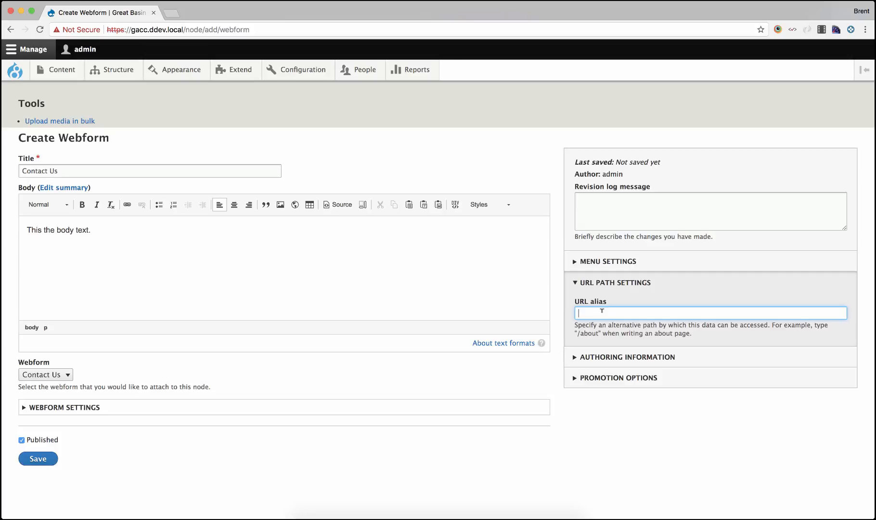
text(custom)
key(BackSpace)
key(BackSpace)
Enable a menu link for the page in its menu settings
click(609, 262)
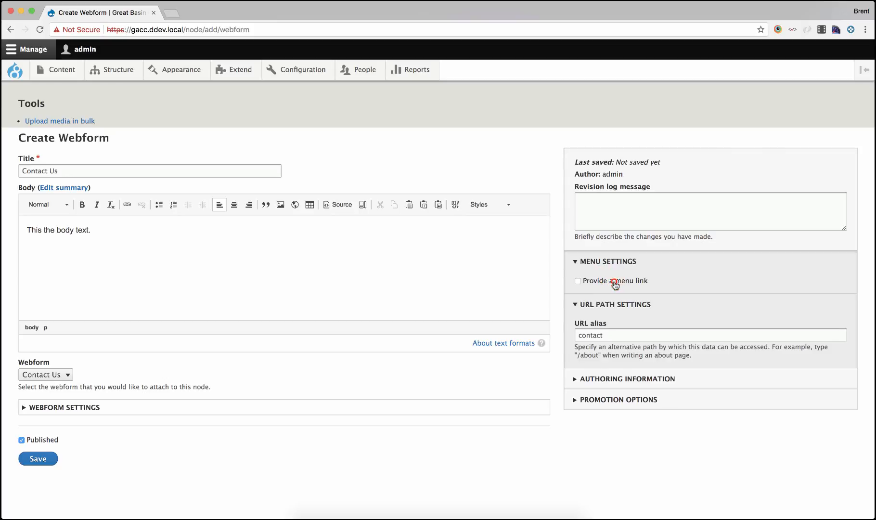
click(614, 281)
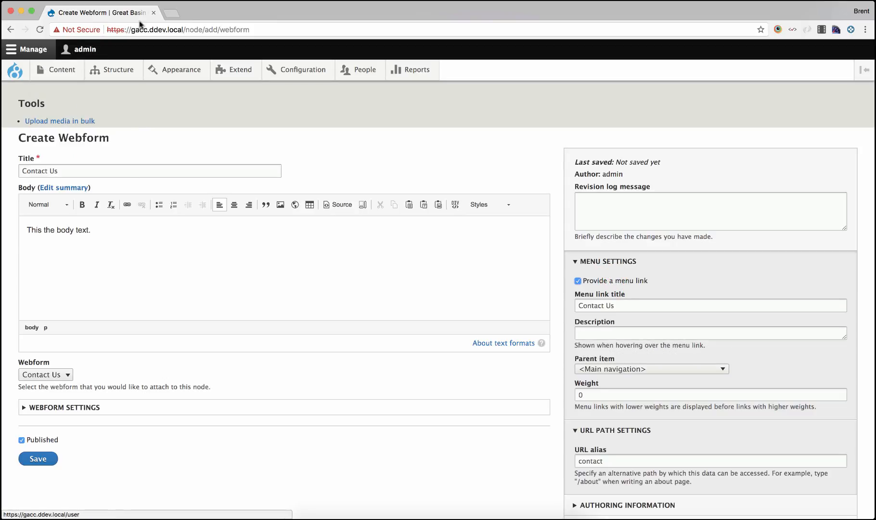
Open the site's home page in a new tab to check its navigation and footer, then return
drag(182, 30, 164, 12)
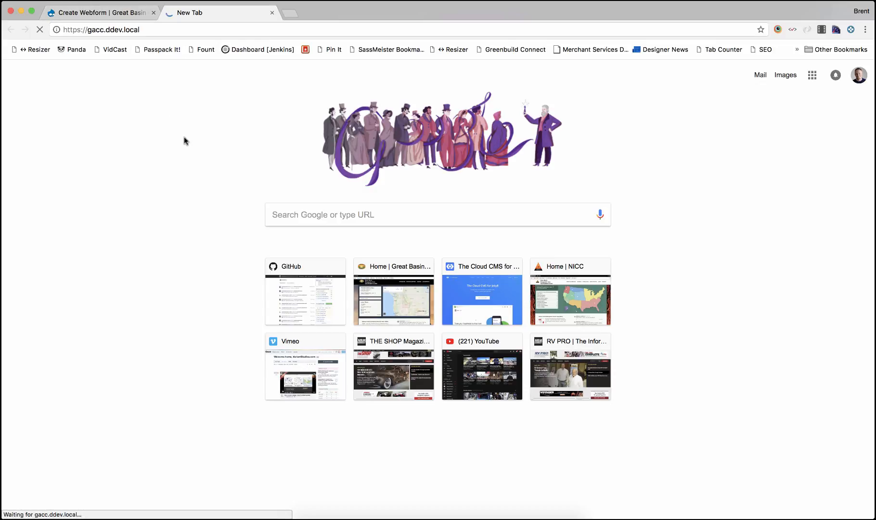
scroll(183, 140, down, 10)
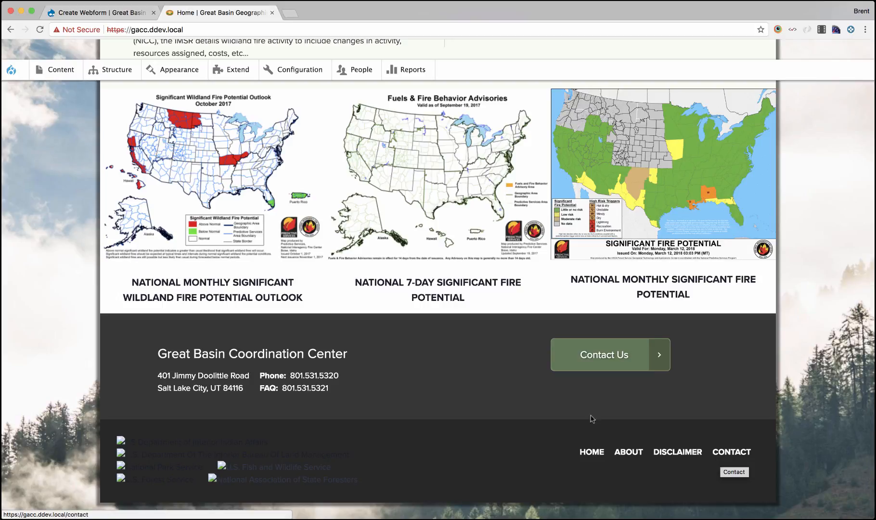
click(124, 14)
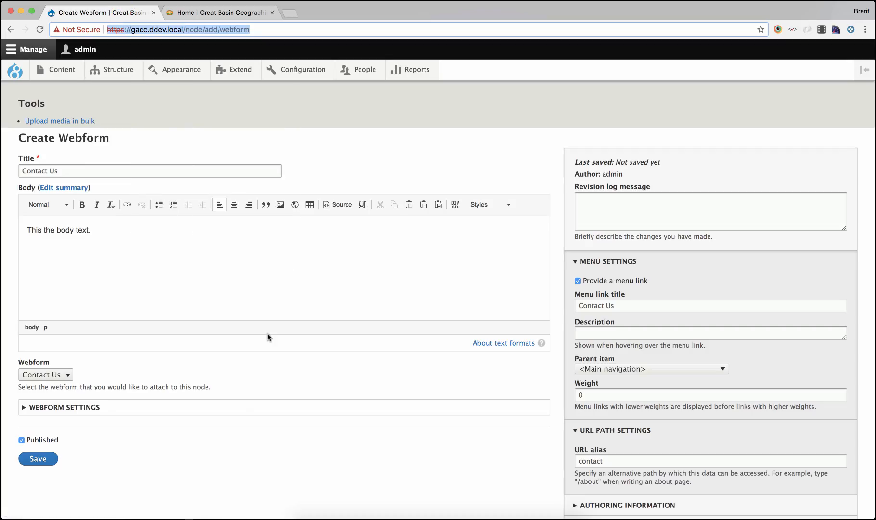
scroll(456, 383, down, 3)
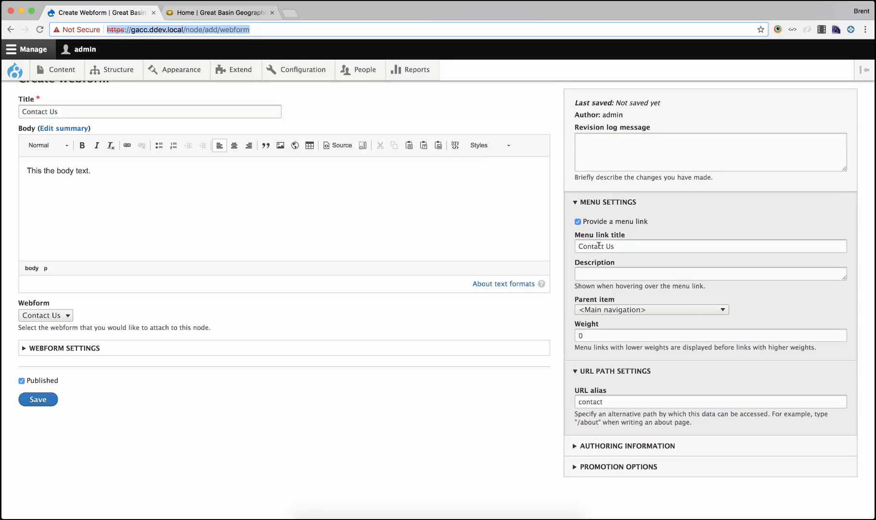
Set the menu link's parent item to Information and save the page
click(620, 310)
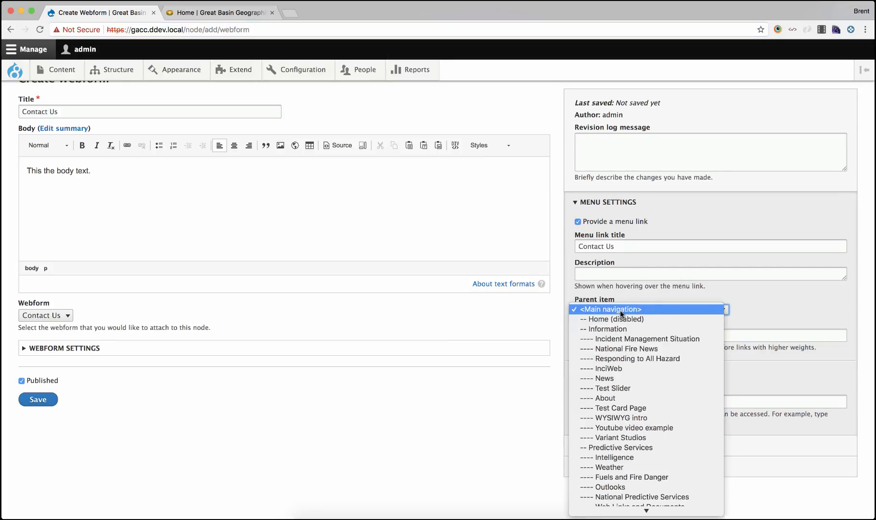
scroll(620, 327, down, 3)
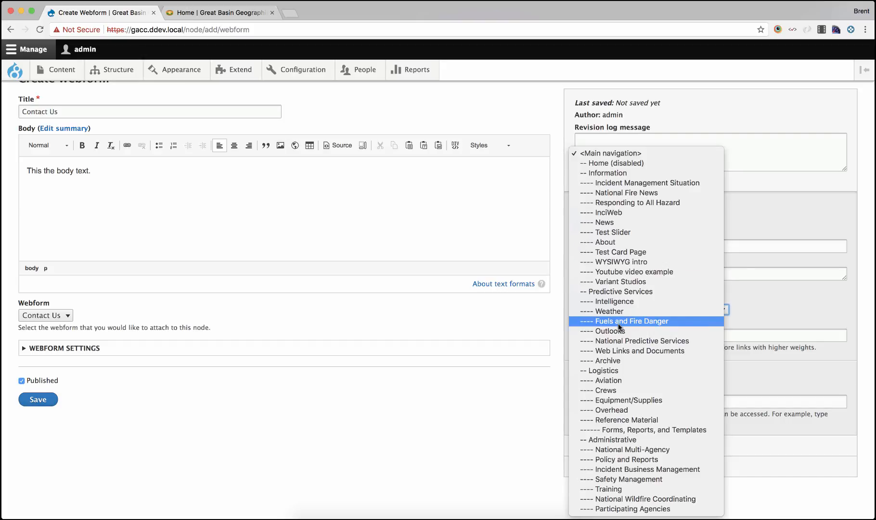
click(632, 171)
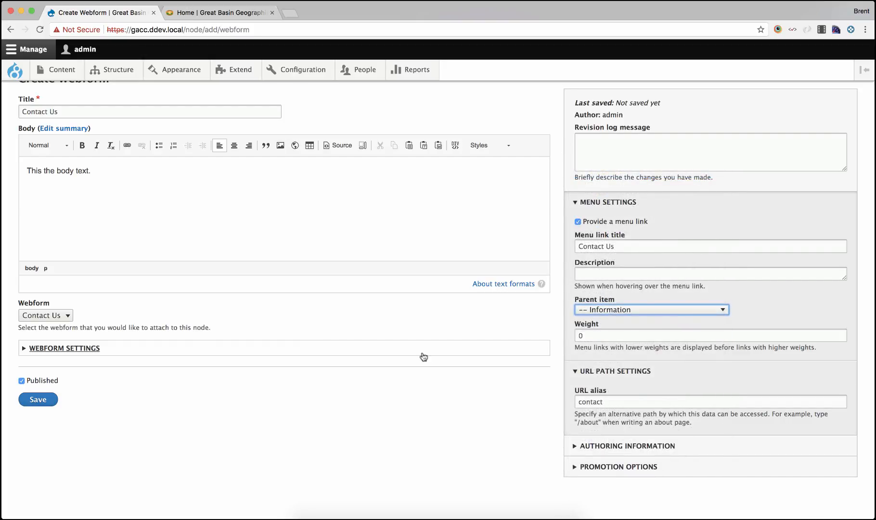
click(43, 401)
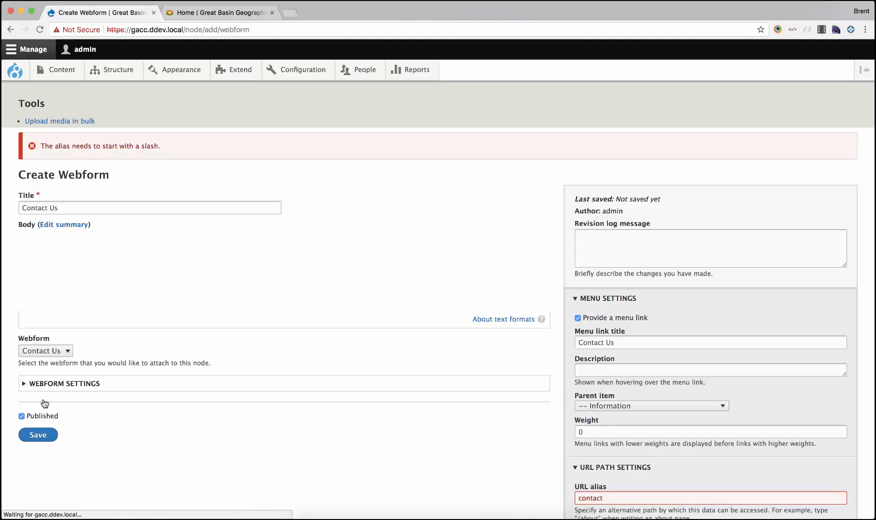
scroll(504, 372, down, 3)
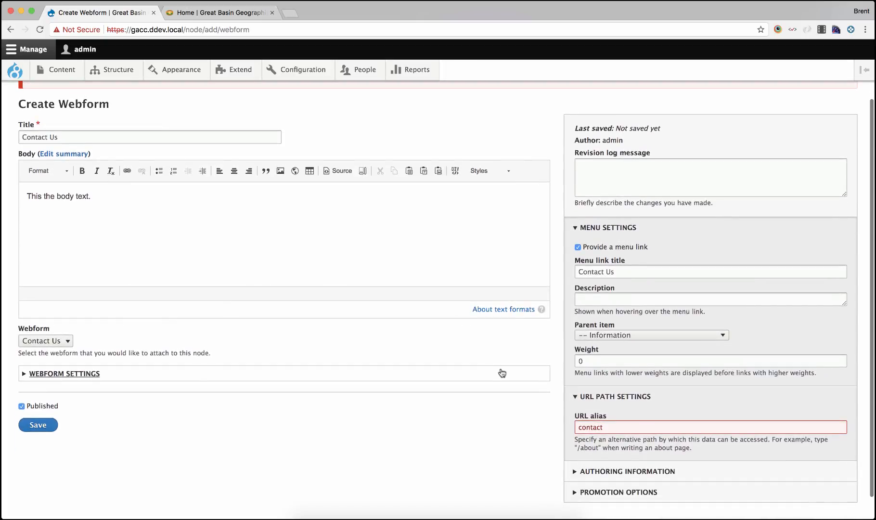
Try saving the page with a leading slash added to the URL alias, making it /contact
scroll(346, 392, up, 3)
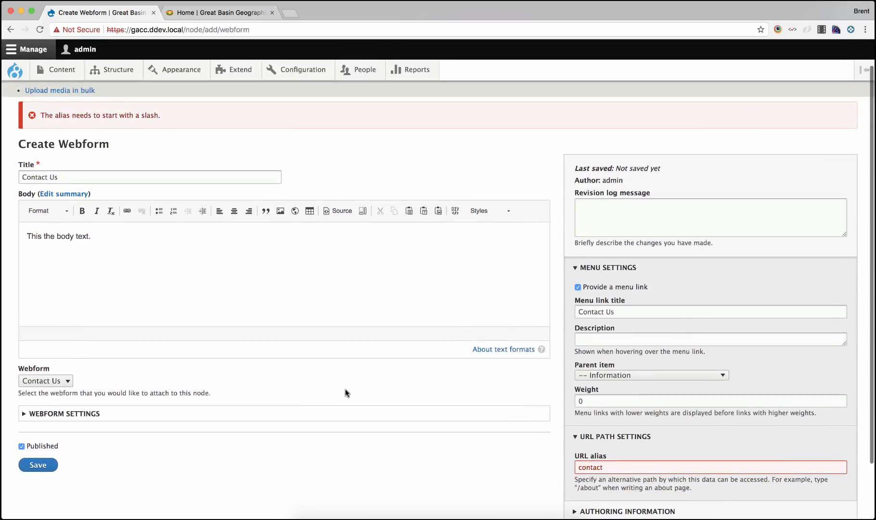
click(578, 464)
text(/)
scroll(372, 475, down, 3)
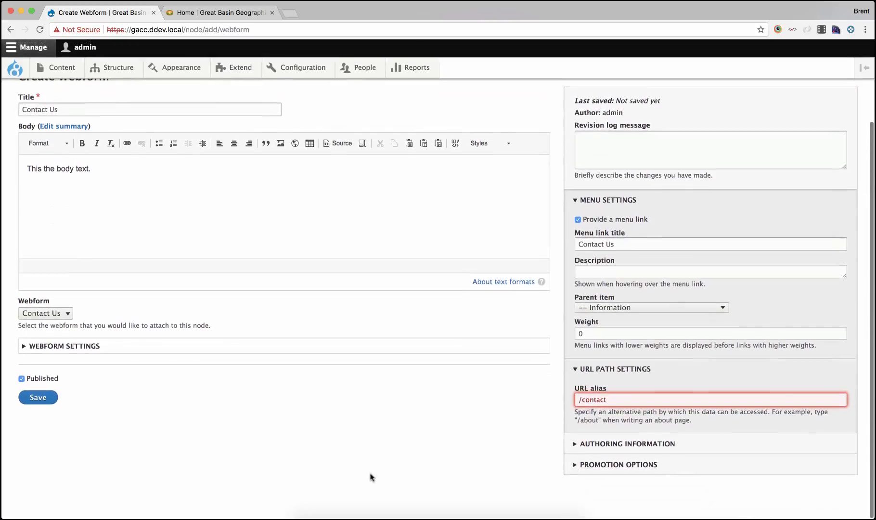
click(46, 399)
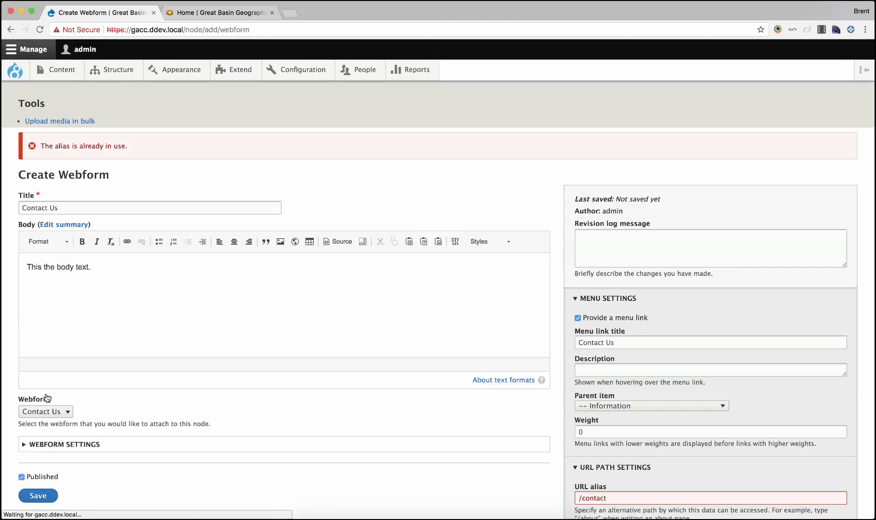
Clear the URL alias field and save the Contact Us Webform page
scroll(256, 318, down, 4)
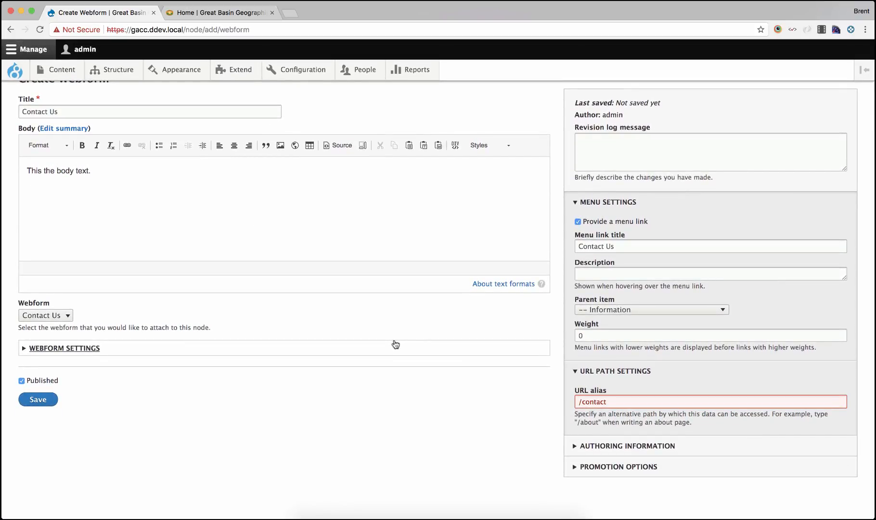
click(633, 402)
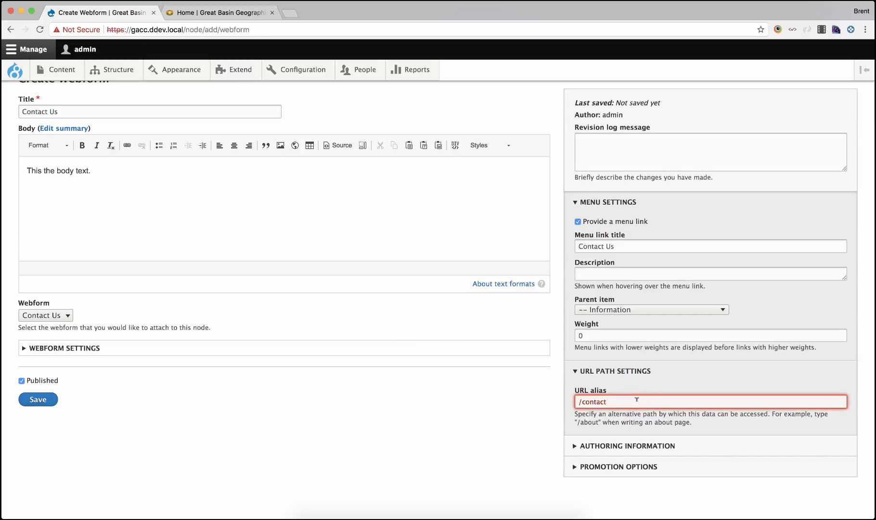
key(super+a)
key(BackSpace)
click(602, 370)
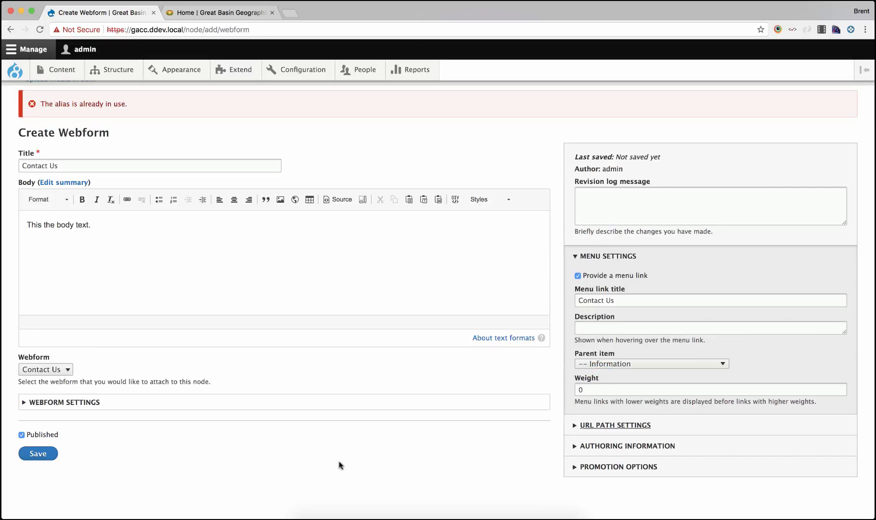
click(44, 453)
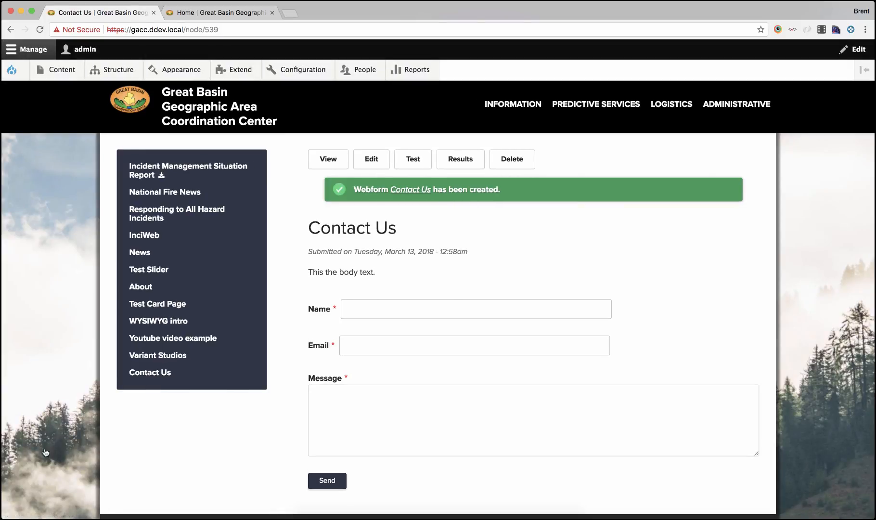
Submit a test entry on the form with an autofilled name and email and the message "testing my webform"
scroll(388, 301, down, 3)
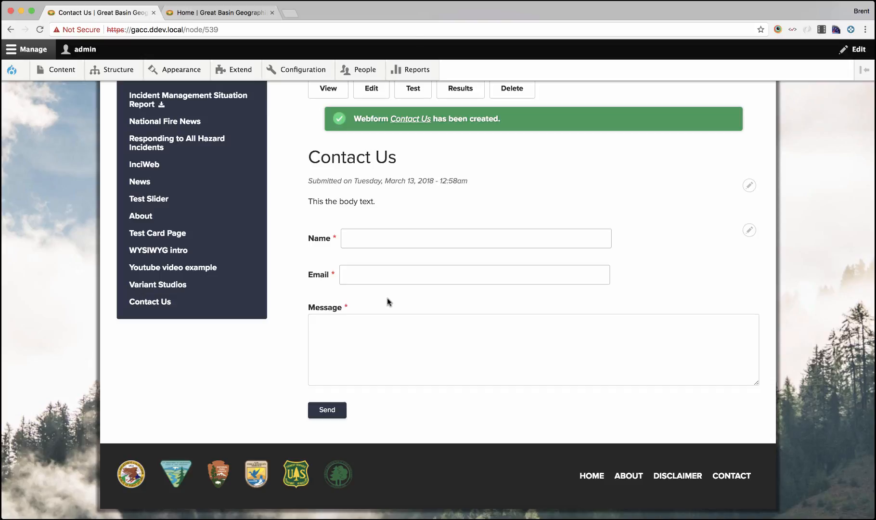
click(372, 230)
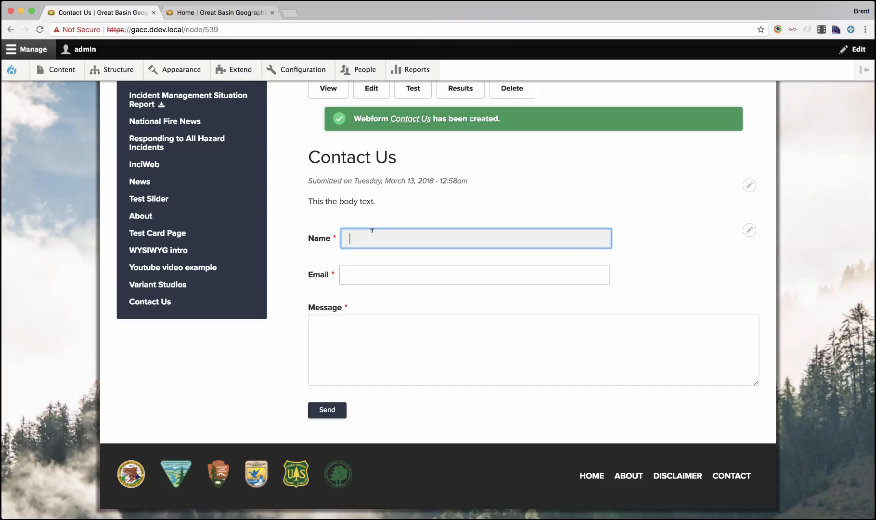
text(brent)
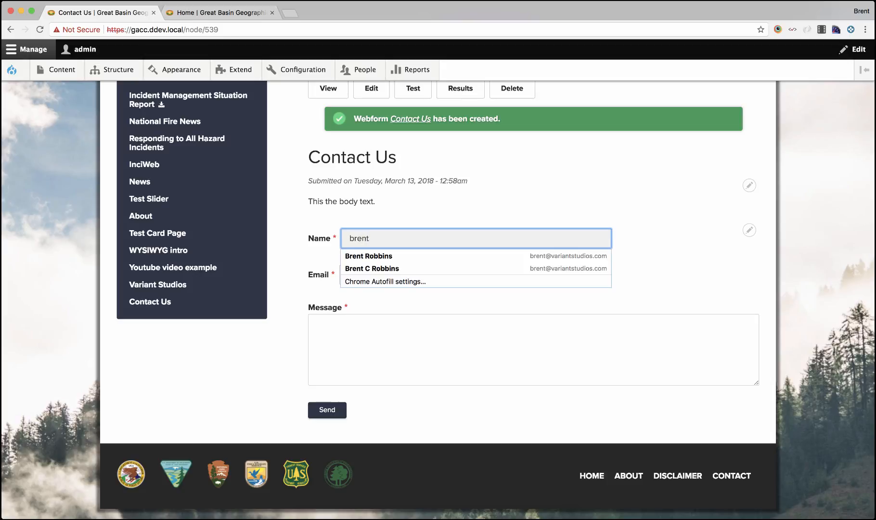
key(Down)
key(Return)
key(Tab)
key(Tab)
text(test)
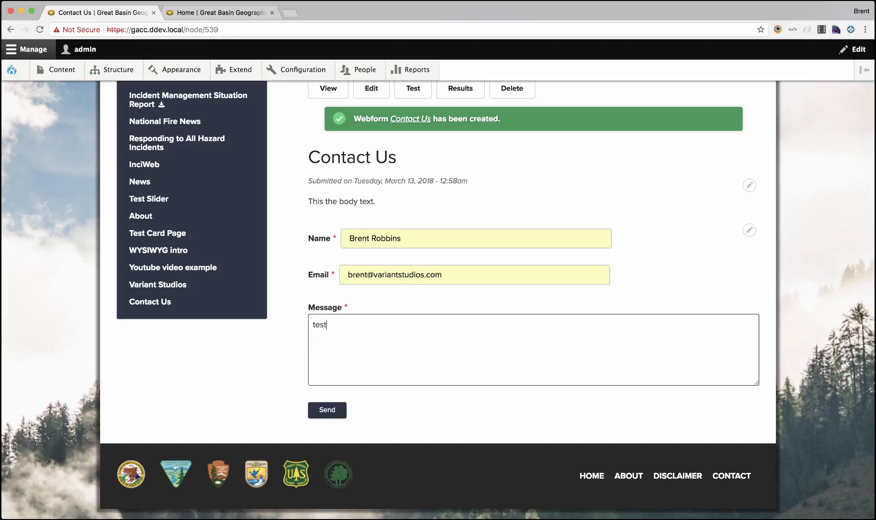
text(ing my webform)
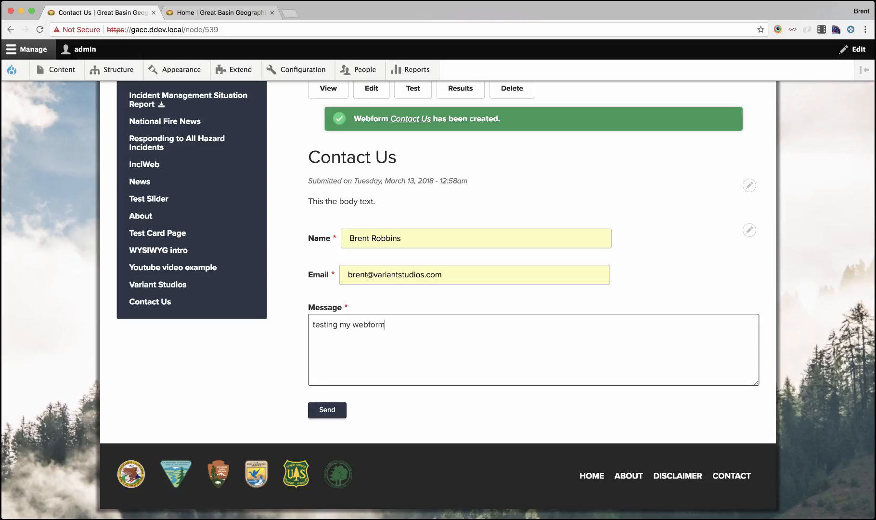
click(327, 415)
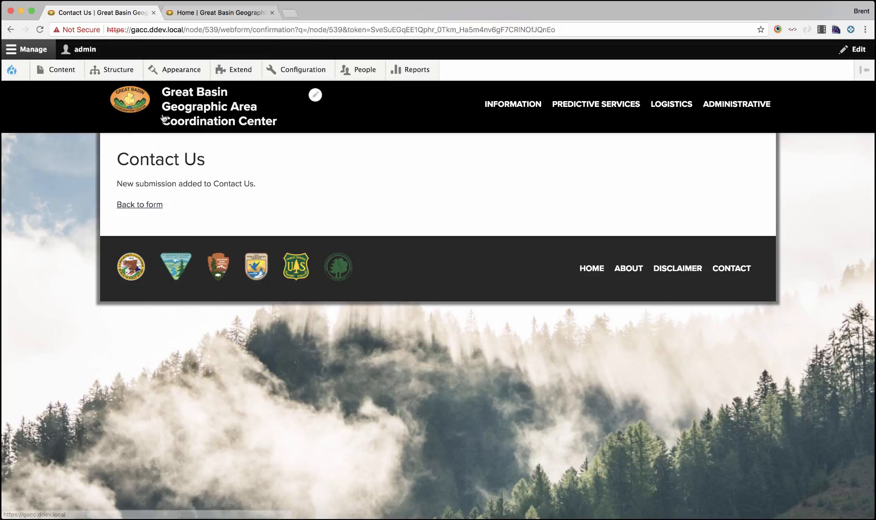
Go back to the form, then open the Contact Us webform submission email in the MailHog inbox
mouse_move(121, 72)
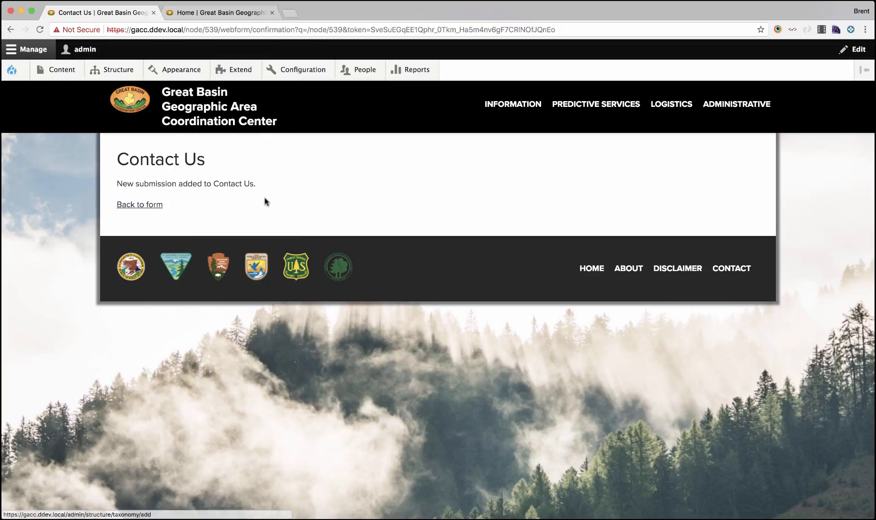
click(144, 206)
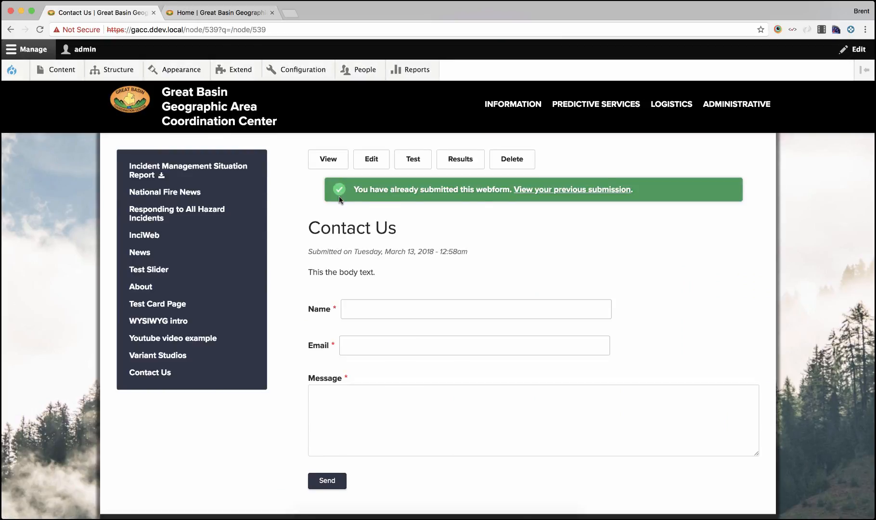
scroll(340, 197, down, 3)
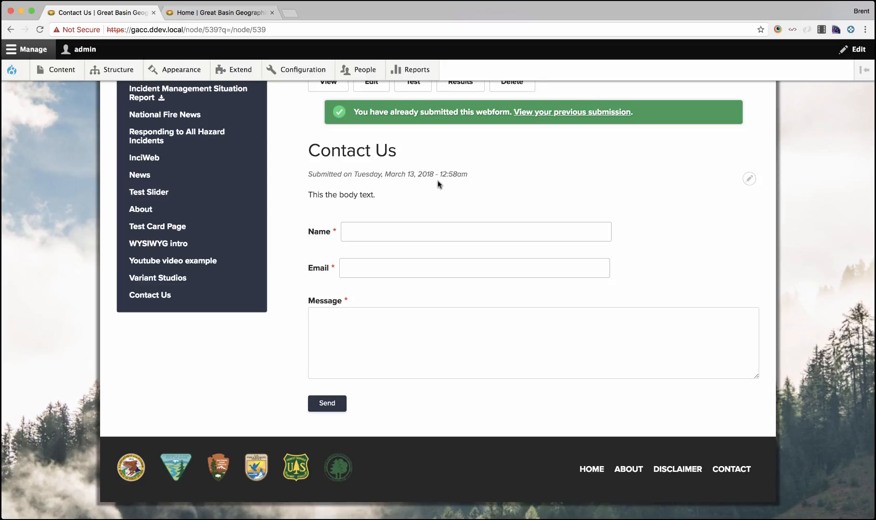
scroll(442, 173, up, 2)
scroll(443, 173, down, 2)
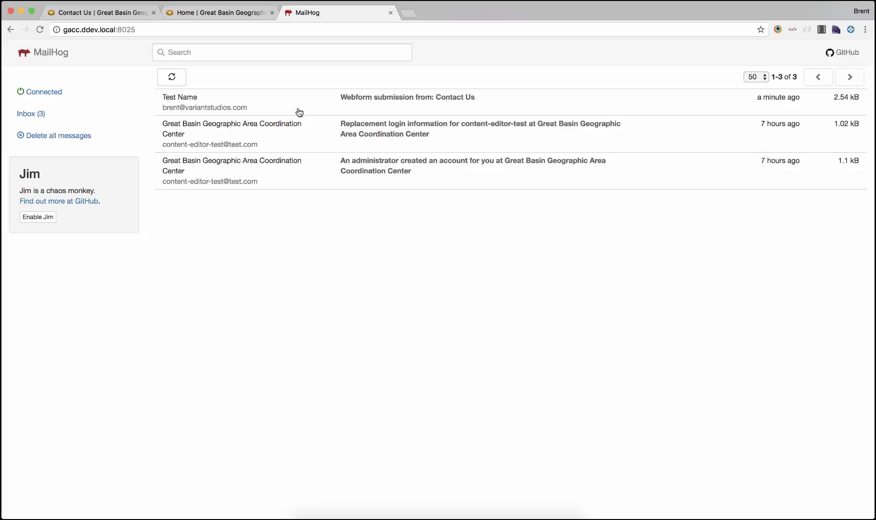
click(299, 113)
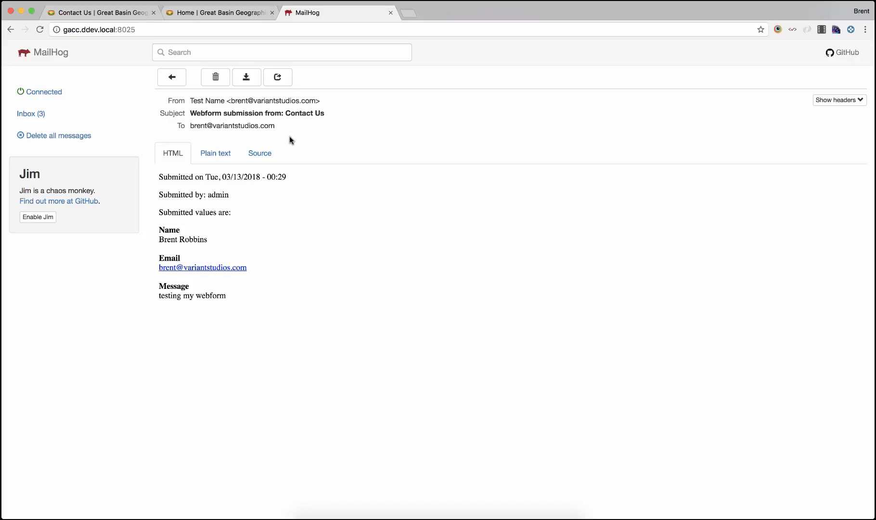
Switch back to the Contact Us page tab and open the webform's submission results
click(233, 13)
click(121, 13)
mouse_move(114, 70)
mouse_move(145, 236)
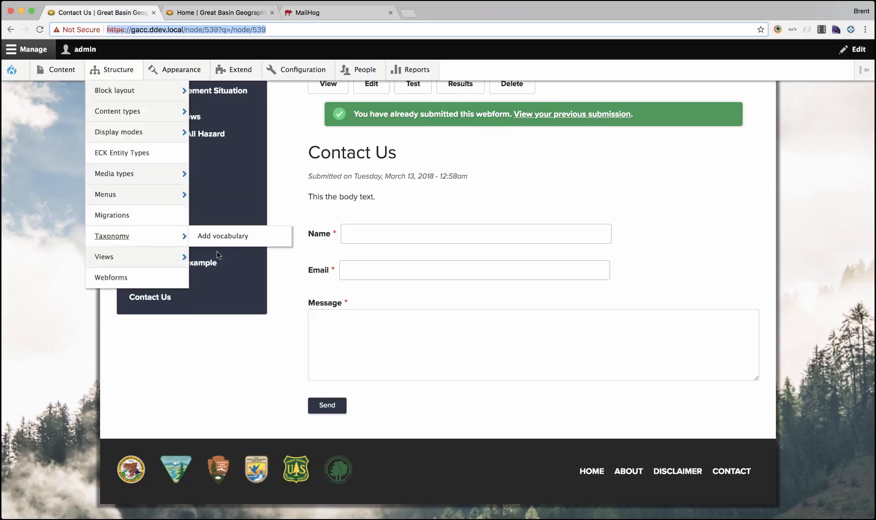
scroll(314, 250, up, 3)
click(463, 159)
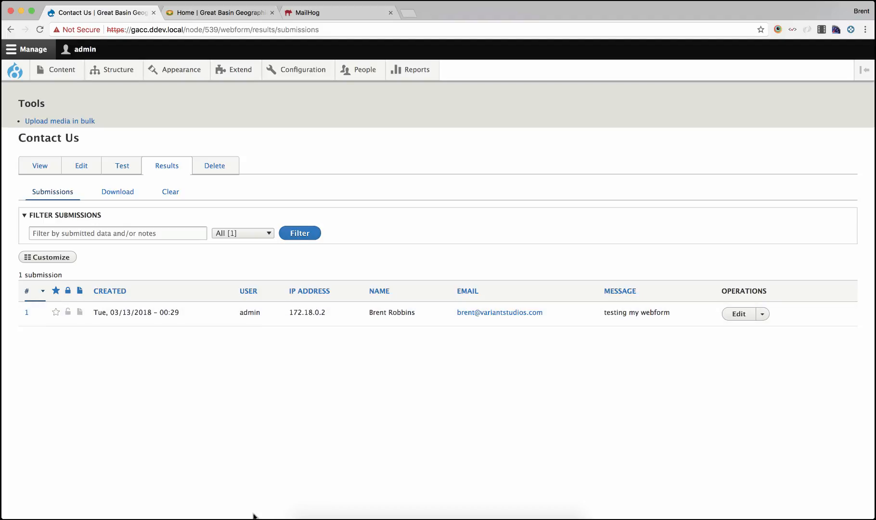
Try downloading the submissions as a CSV file, cancel the save, and return to the Contact Us page
click(114, 193)
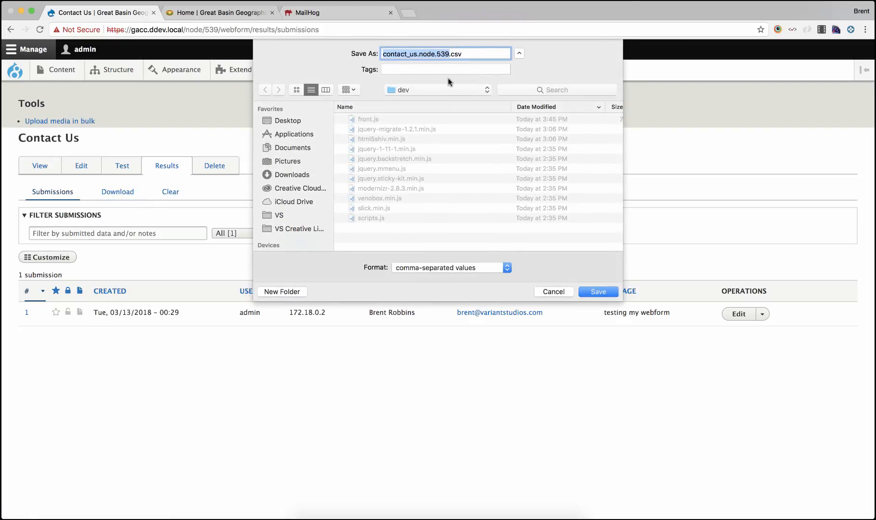
click(551, 292)
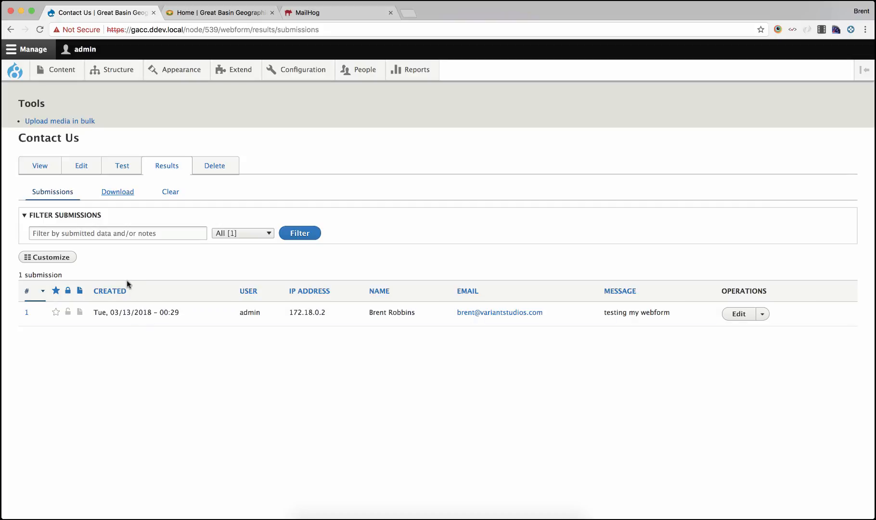
key(super+Left)
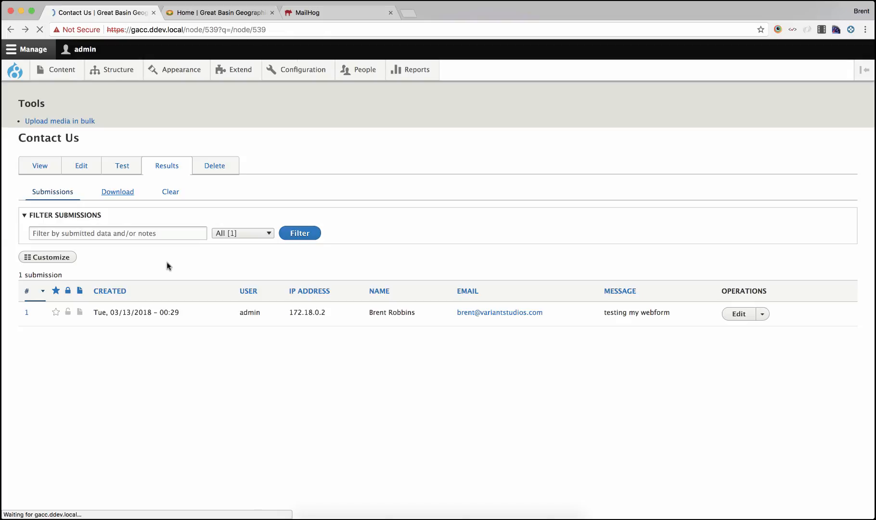
scroll(325, 296, down, 1)
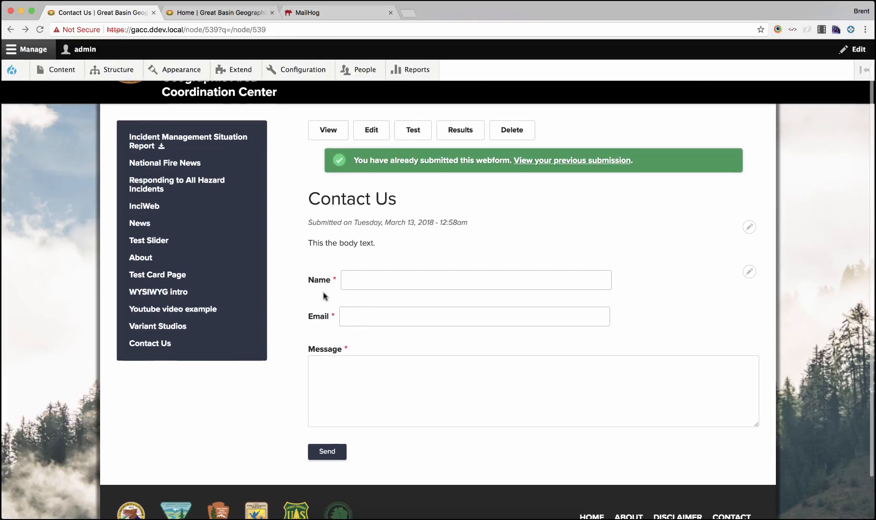